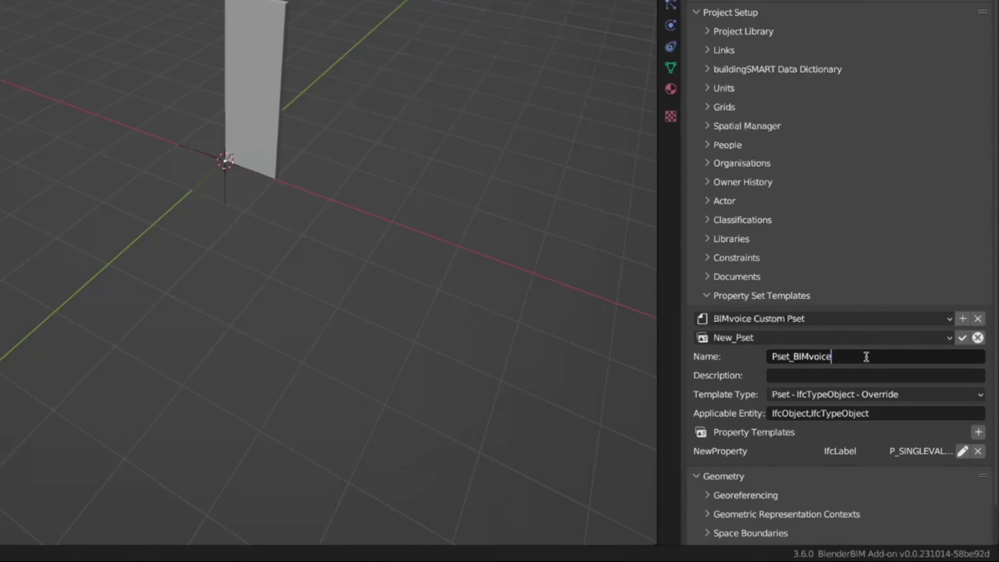
{"action": "left_click_drag", "start_coordinate": [794, 356], "coordinate": [770, 356]}
{"action": "key", "text": "BackSpace"}
{"action": "left_click", "coordinate": [831, 355]}
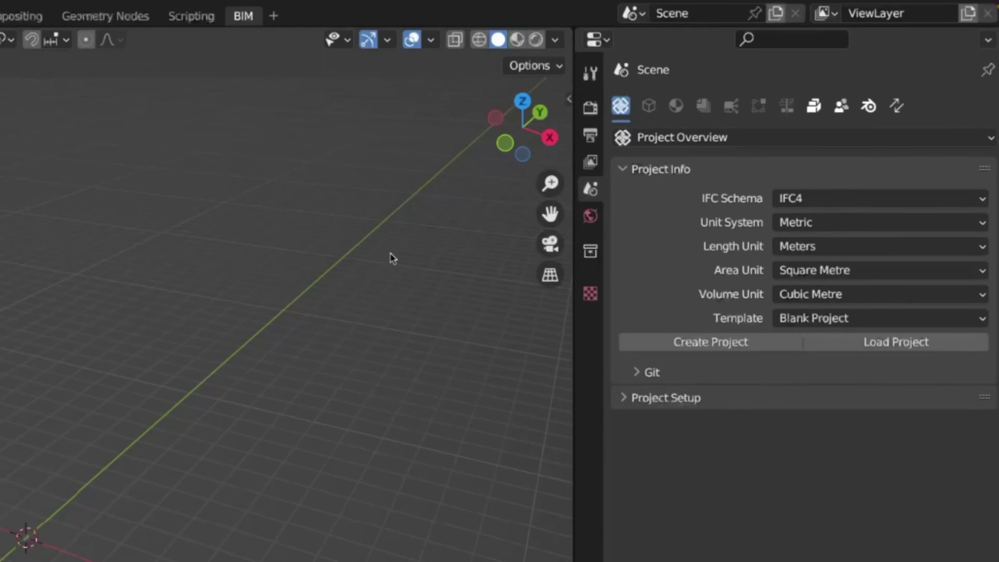
Create a new metric IFC4 project in metres from the IFC4 Demo Library template.
{"action": "left_click", "coordinate": [859, 318]}
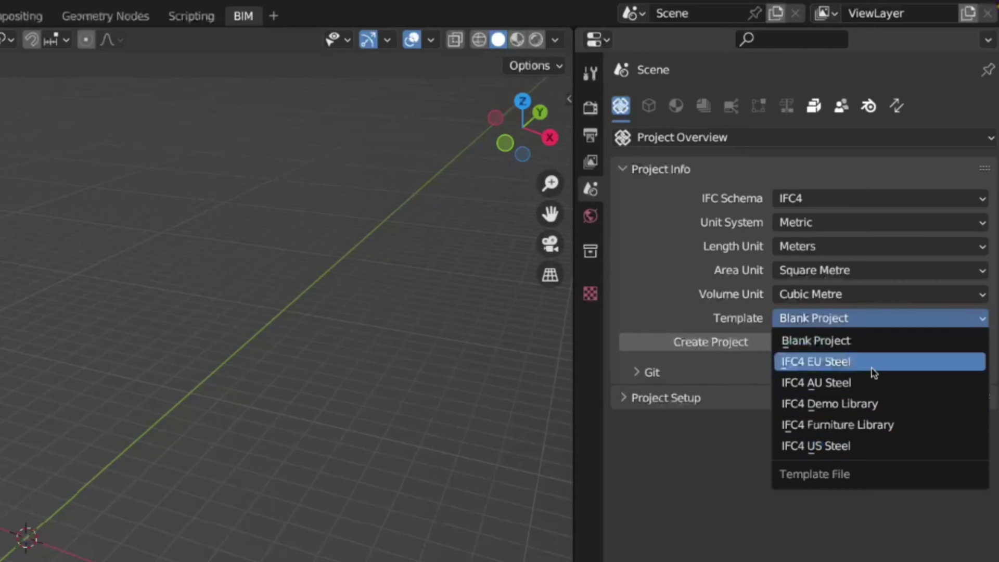
{"action": "left_click", "coordinate": [866, 411]}
{"action": "left_click", "coordinate": [742, 342]}
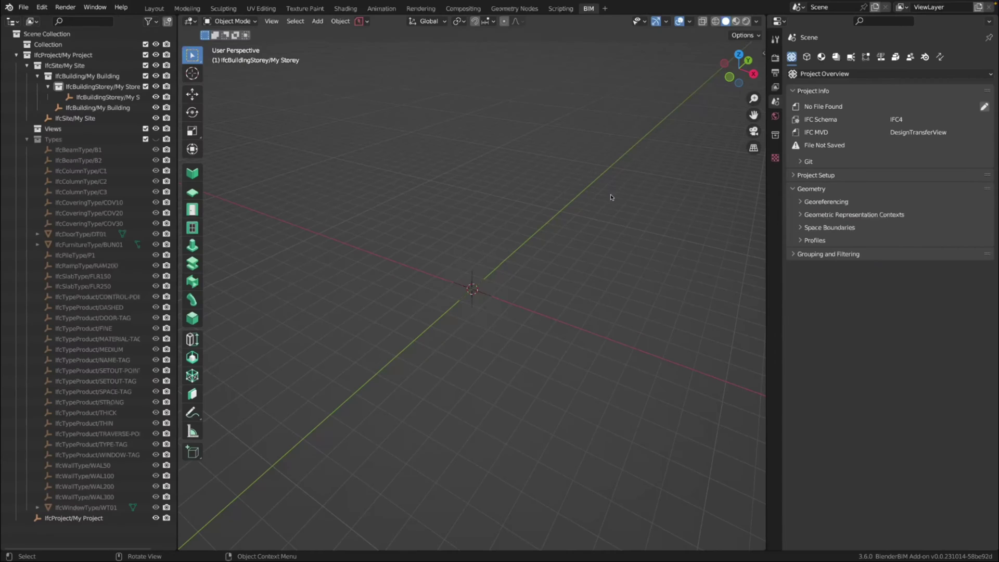
Add a WAL100 wall at the 3D cursor and remove its EPset_Parametric property set.
{"action": "left_click", "coordinate": [192, 173]}
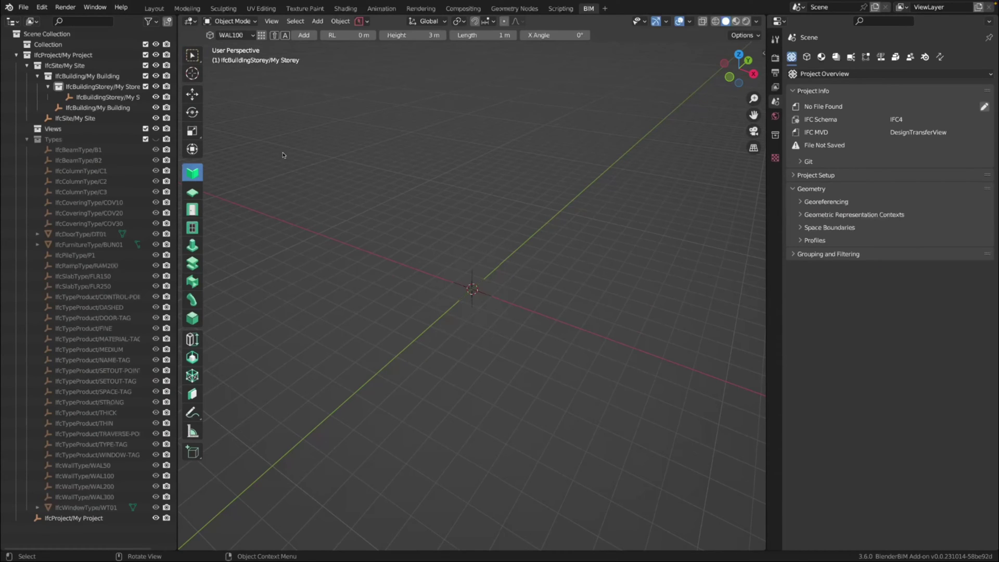
{"action": "left_click", "coordinate": [304, 35]}
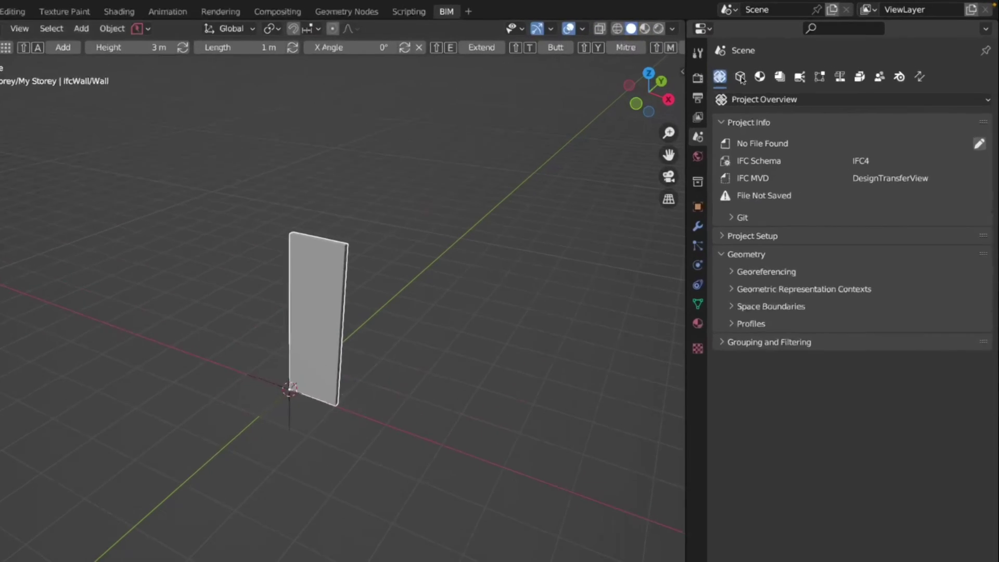
{"action": "left_click", "coordinate": [807, 57]}
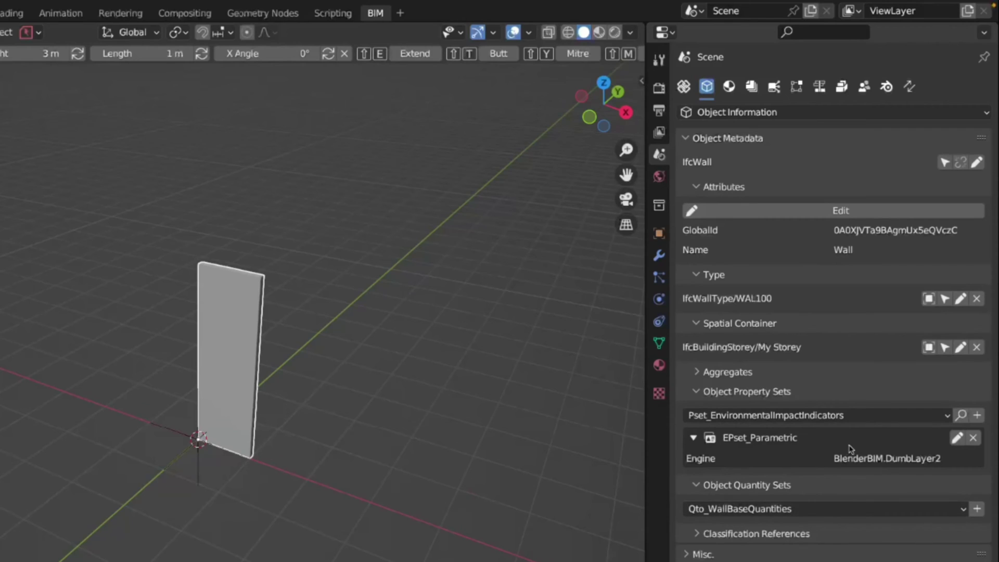
{"action": "left_click", "coordinate": [972, 439]}
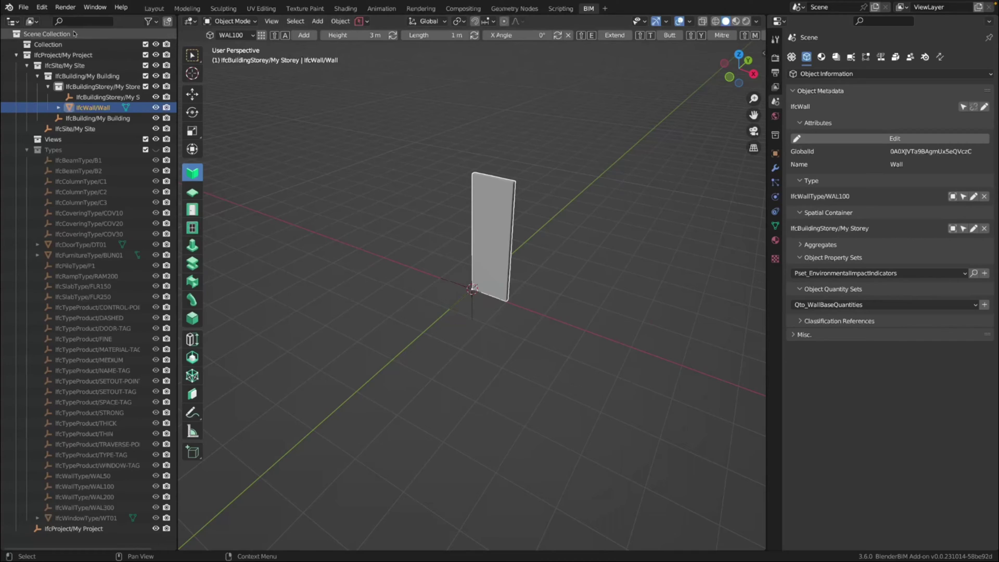
Save the IFC project as Custom Pset.ifc in the YouTube videos demos folder, overwriting the existing file.
{"action": "left_click", "coordinate": [24, 7]}
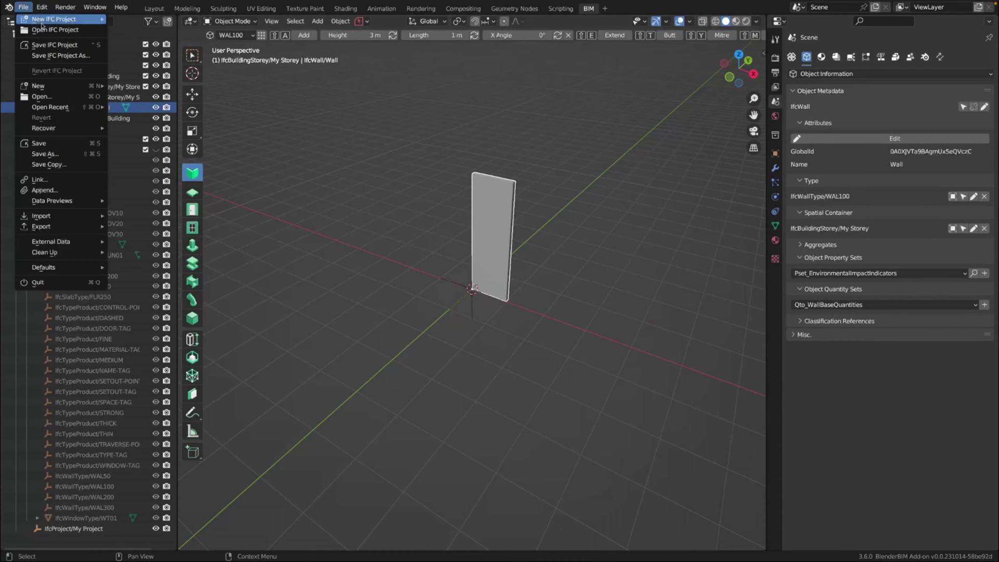
{"action": "left_click", "coordinate": [59, 55]}
{"action": "double_click", "coordinate": [436, 189]}
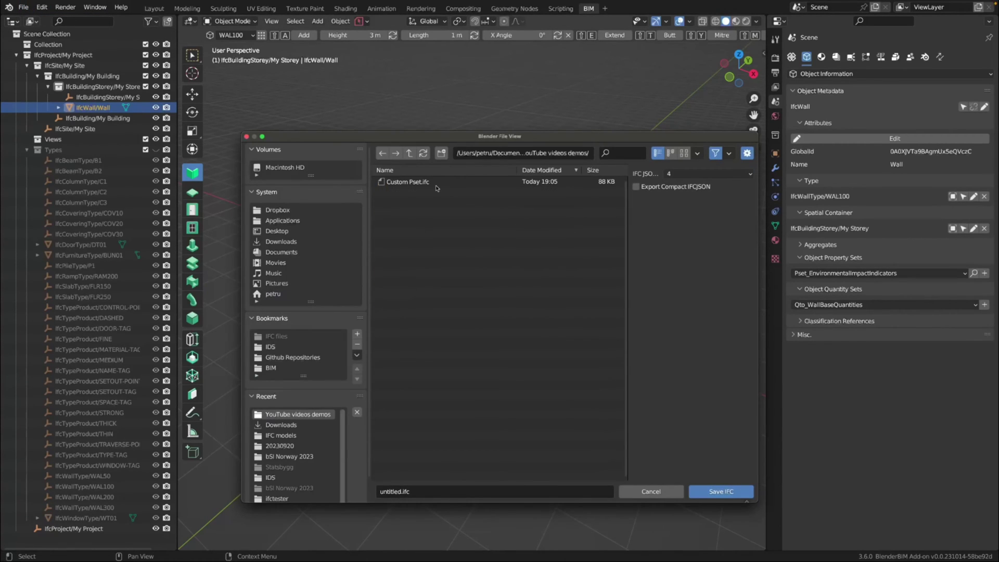
{"action": "left_click", "coordinate": [407, 182]}
{"action": "left_click", "coordinate": [721, 491]}
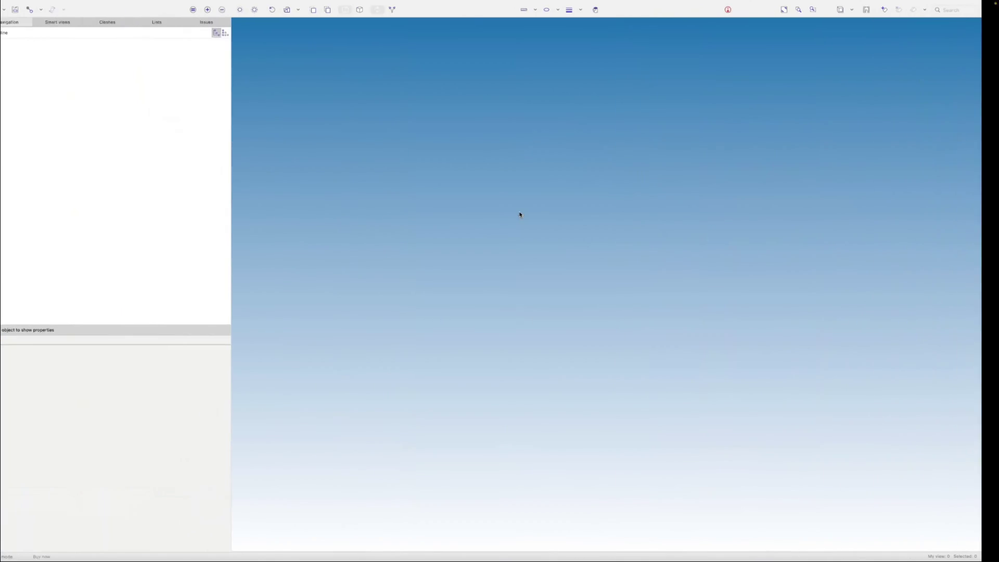
Switch to BIMcollab Zoom, open Custom Pset.ifc and select the wall to examine its properties.
{"action": "left_click", "coordinate": [10, 10]}
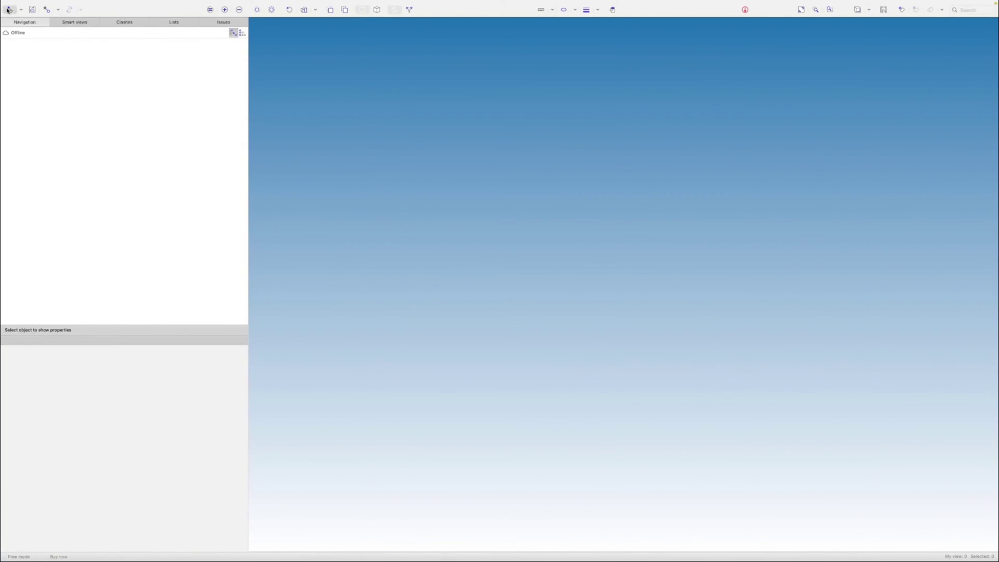
{"action": "double_click", "coordinate": [400, 130]}
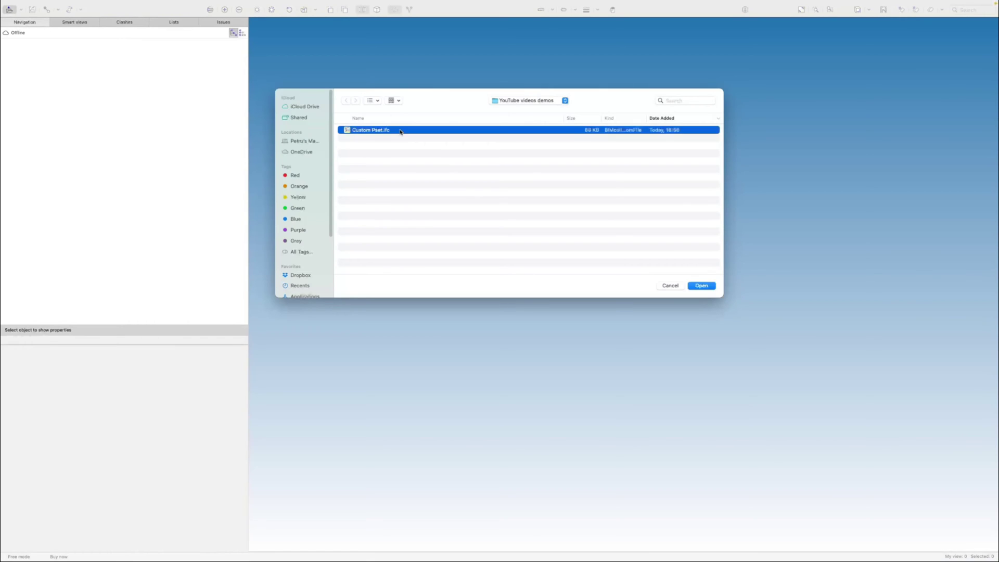
{"action": "left_click", "coordinate": [598, 318]}
{"action": "left_click_drag", "start_coordinate": [598, 318], "coordinate": [646, 319]}
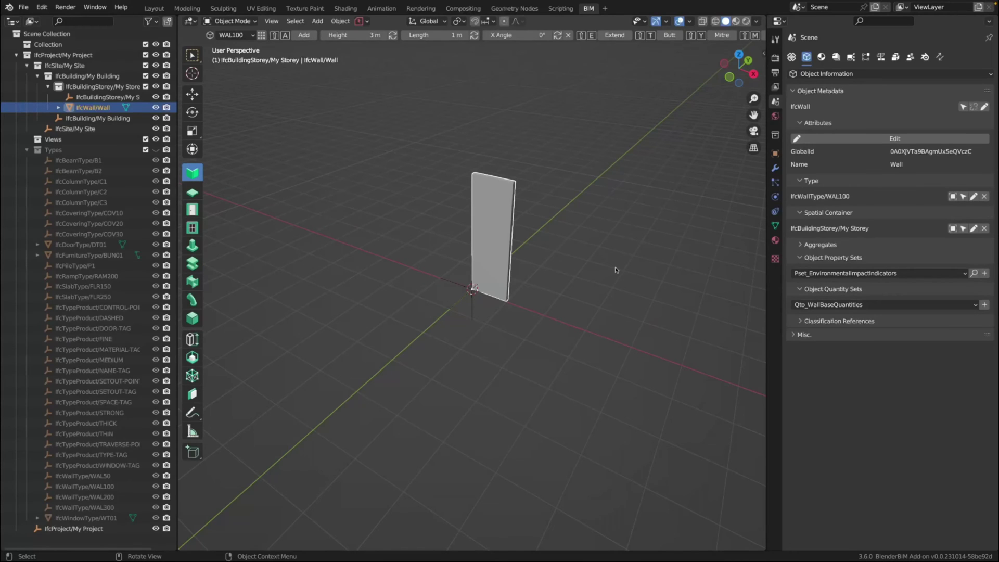
Back in Blender, add the Pset_WallCommon property set to the wall.
{"action": "left_click", "coordinate": [614, 267]}
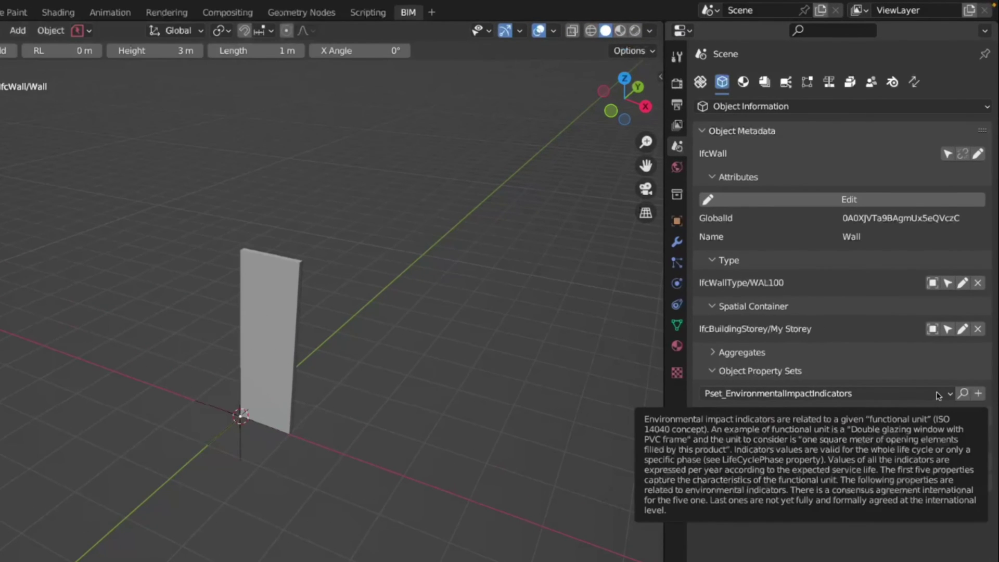
{"action": "left_click", "coordinate": [946, 394]}
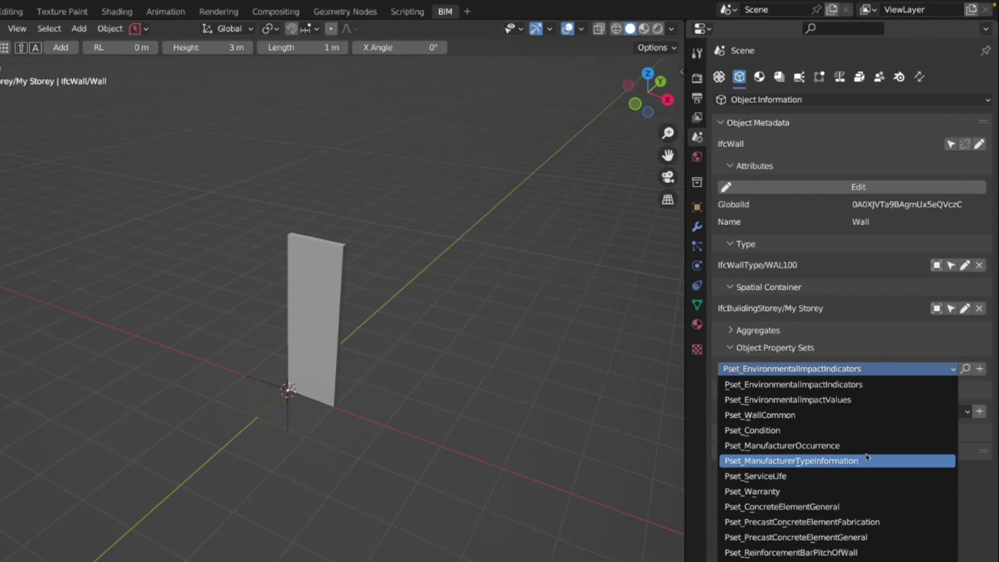
{"action": "left_click", "coordinate": [872, 414]}
{"action": "left_click", "coordinate": [978, 369]}
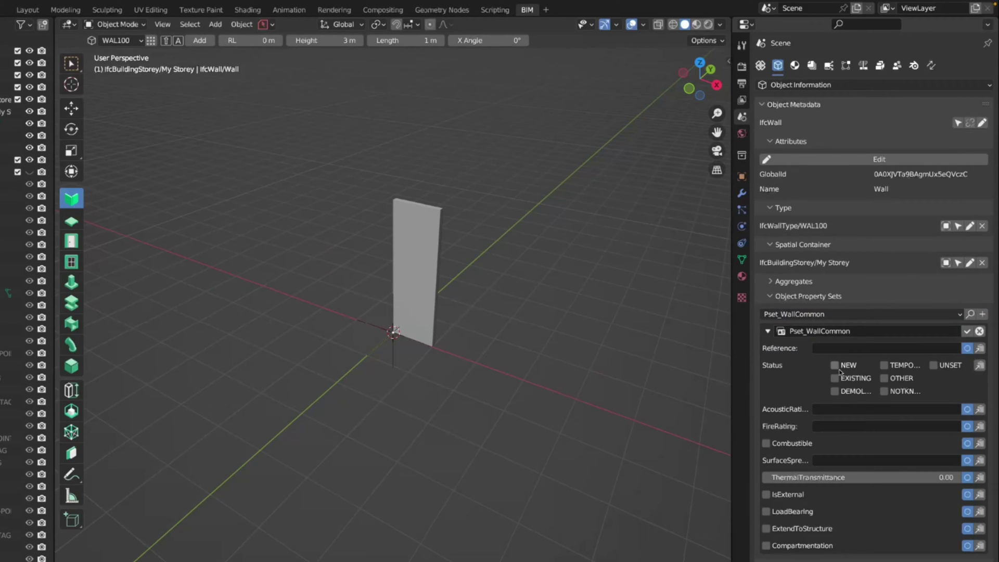
Set the wall's Pset_WallCommon status to NEW, enable IsExternal and LoadBearing, apply the edits and save the IFC project.
{"action": "left_click", "coordinate": [765, 494]}
{"action": "left_click", "coordinate": [765, 511]}
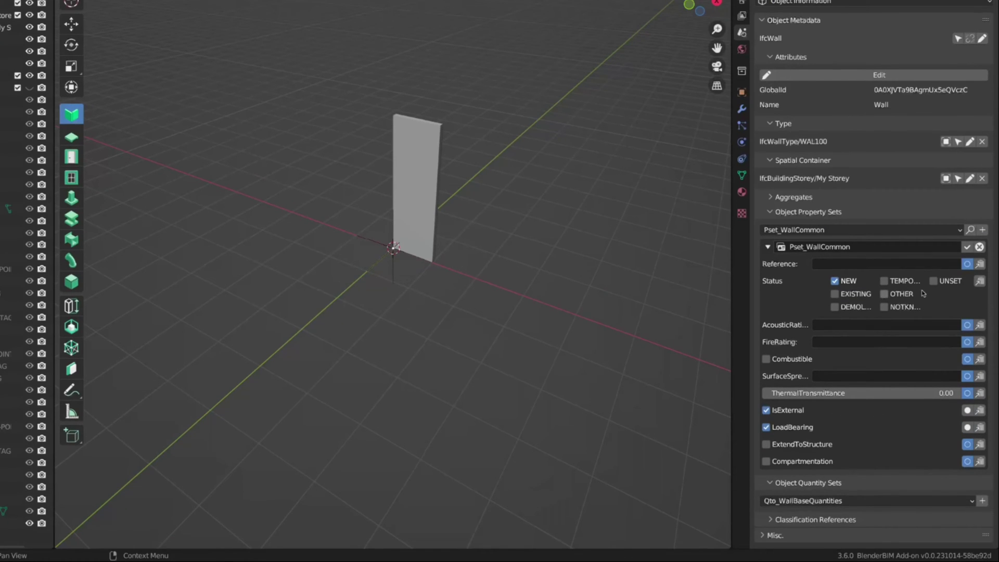
{"action": "left_click", "coordinate": [966, 247]}
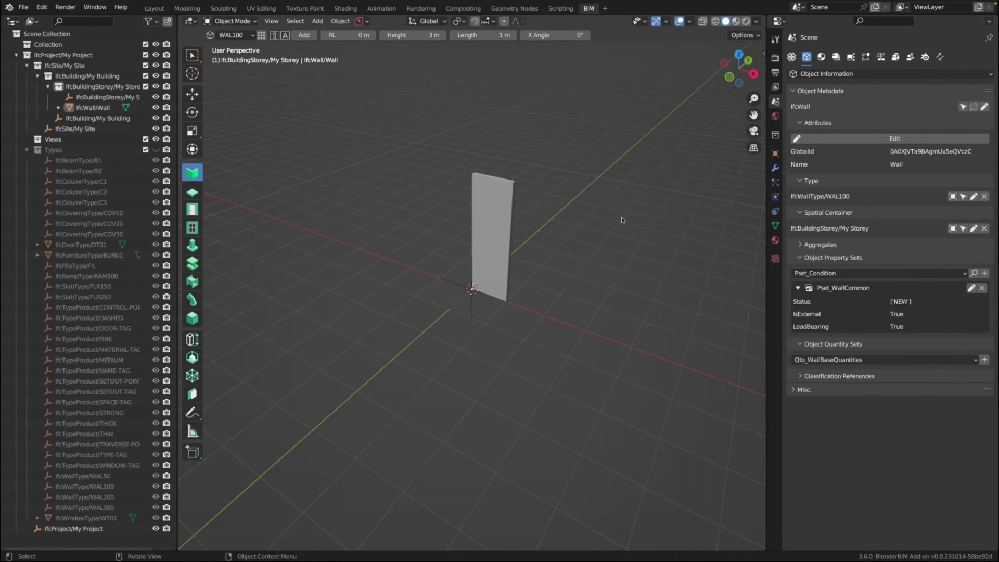
{"action": "key", "text": "ctrl+s"}
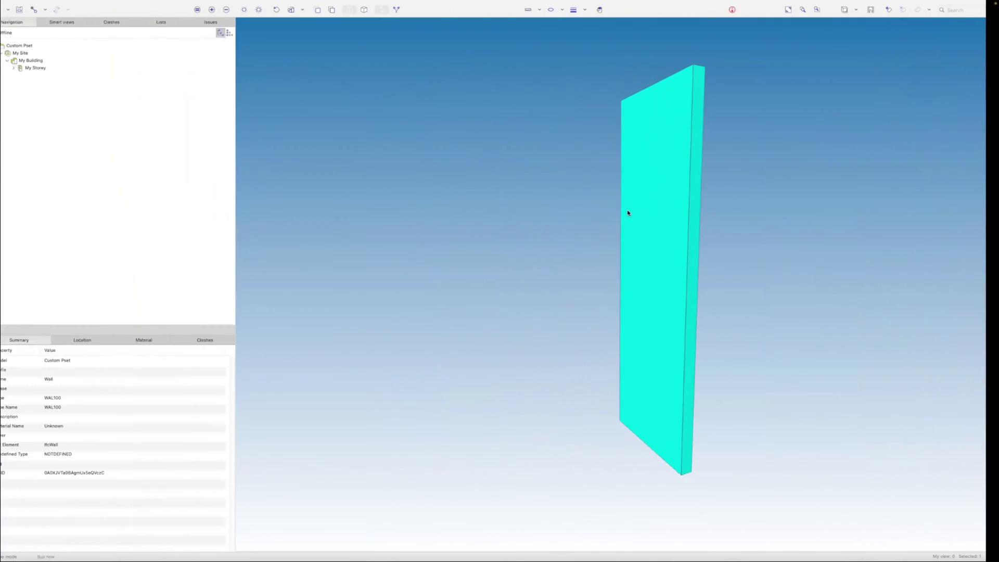
Switch to BIMcollab Zoom, reopen Custom Pset.ifc and examine the wall's Pset_WallCommon properties.
{"action": "left_click", "coordinate": [8, 10]}
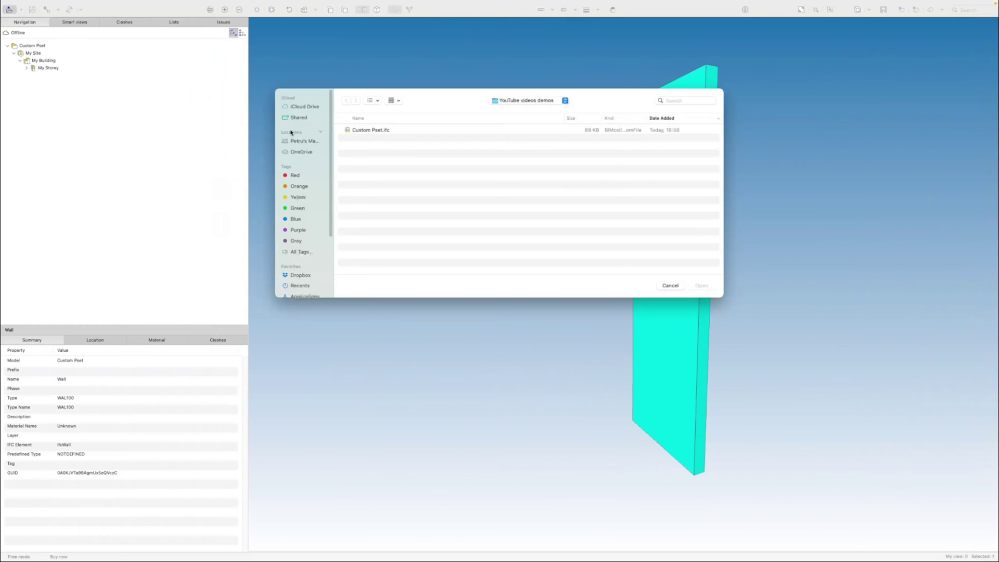
{"action": "double_click", "coordinate": [357, 129]}
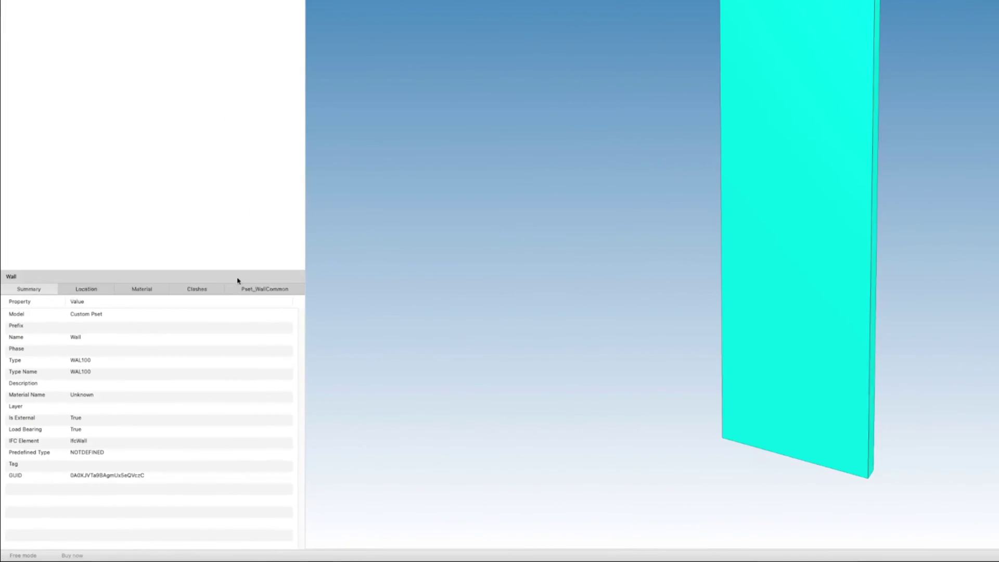
{"action": "left_click", "coordinate": [267, 294]}
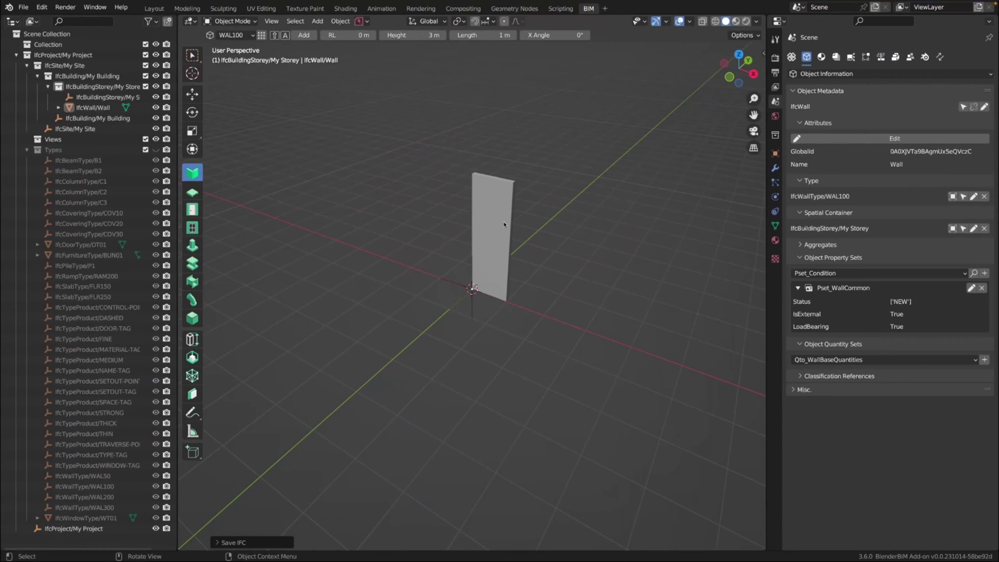
Return to Blender and review the available property set template files in the project setup.
{"action": "left_click", "coordinate": [512, 225]}
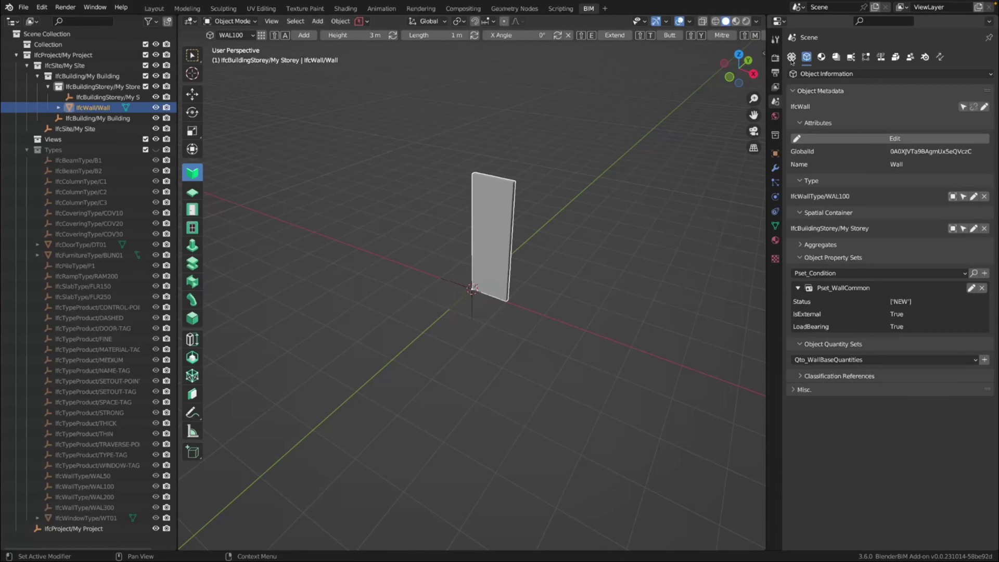
{"action": "left_click", "coordinate": [791, 58]}
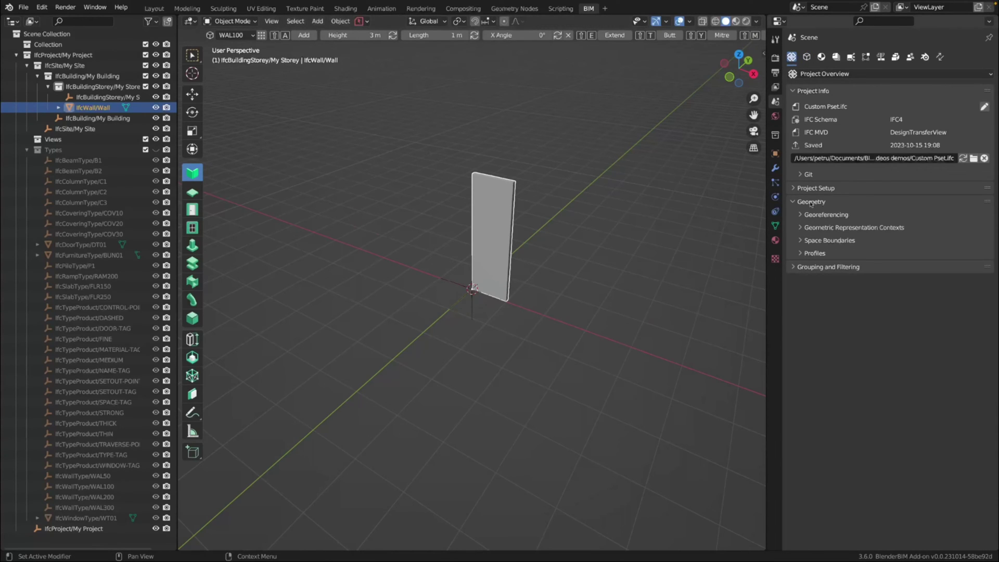
{"action": "left_click", "coordinate": [588, 127]}
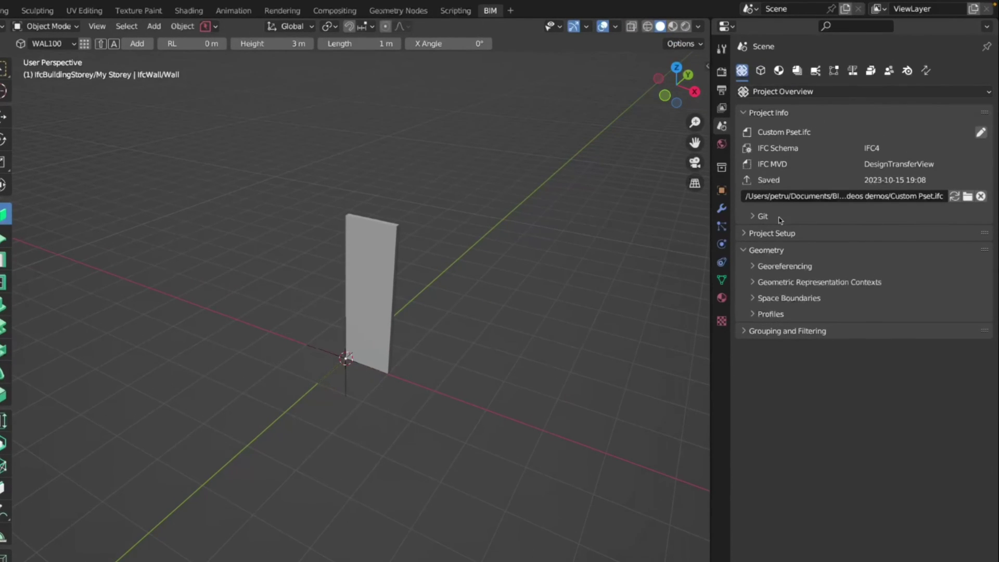
{"action": "left_click", "coordinate": [747, 234]}
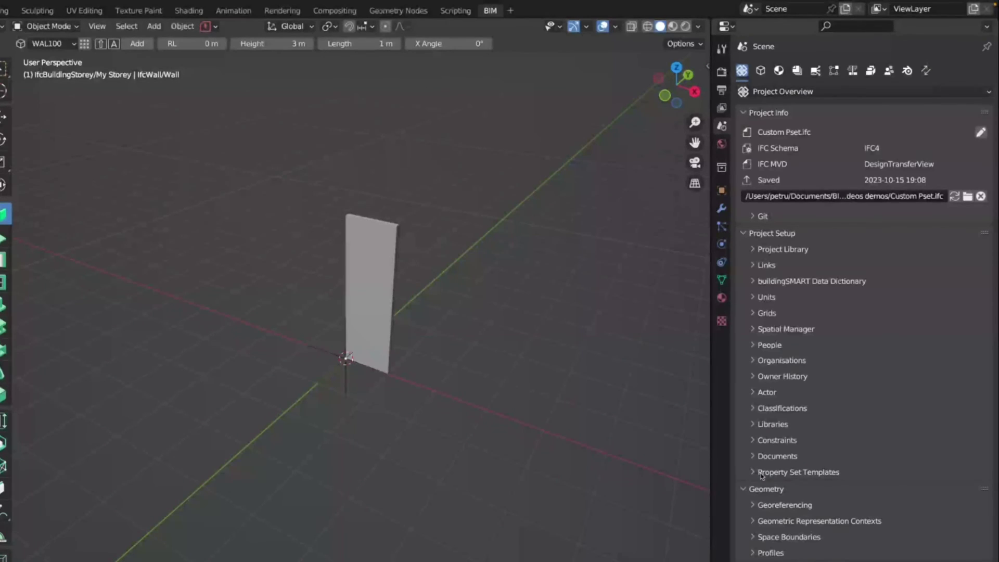
{"action": "left_click", "coordinate": [755, 474]}
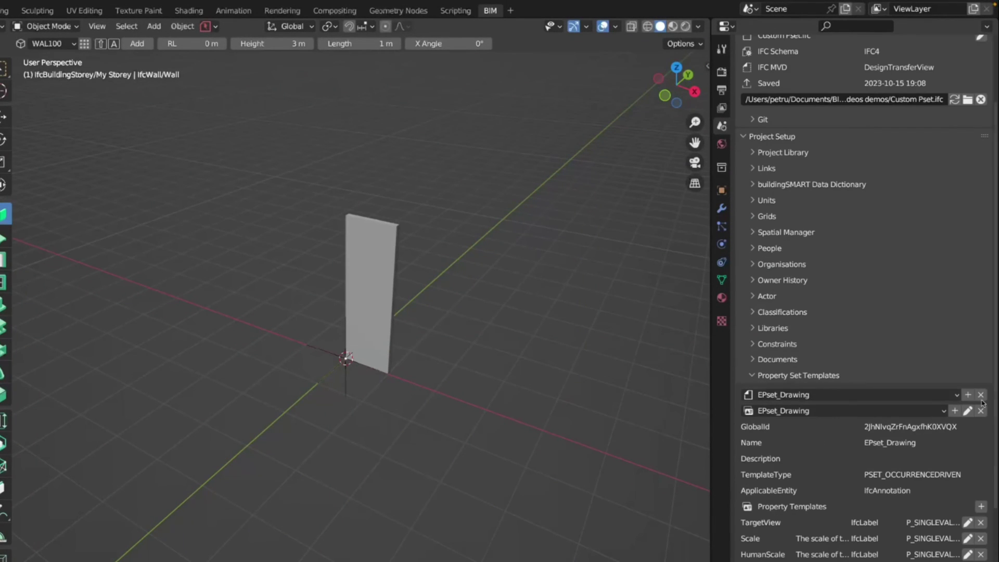
{"action": "left_click", "coordinate": [955, 401]}
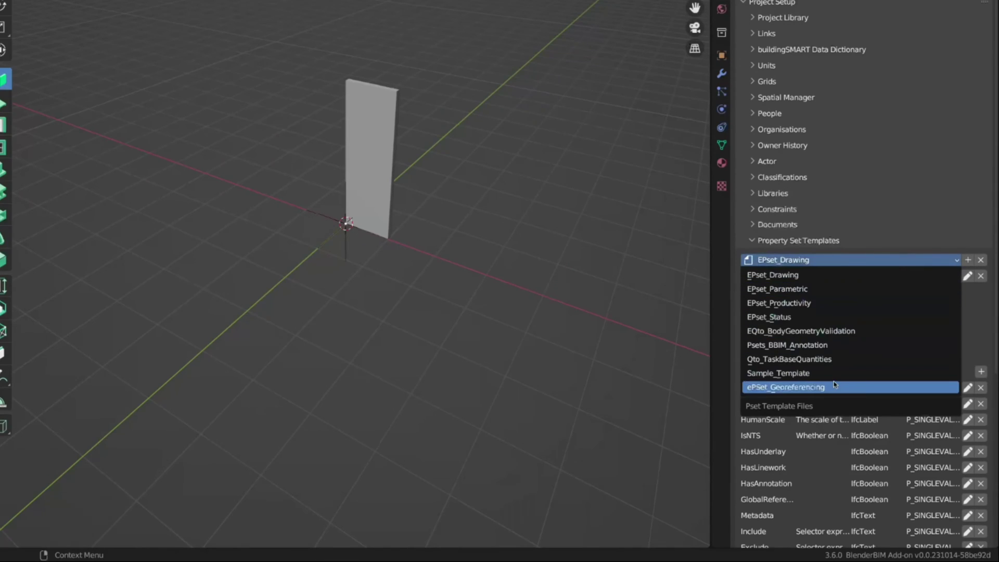
{"action": "left_click", "coordinate": [867, 275]}
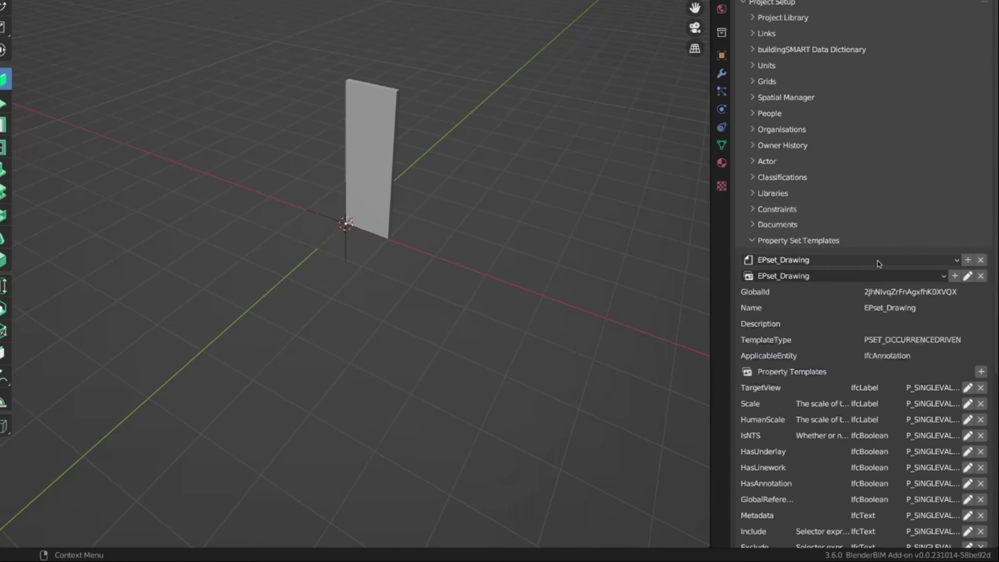
{"action": "left_click", "coordinate": [972, 242]}
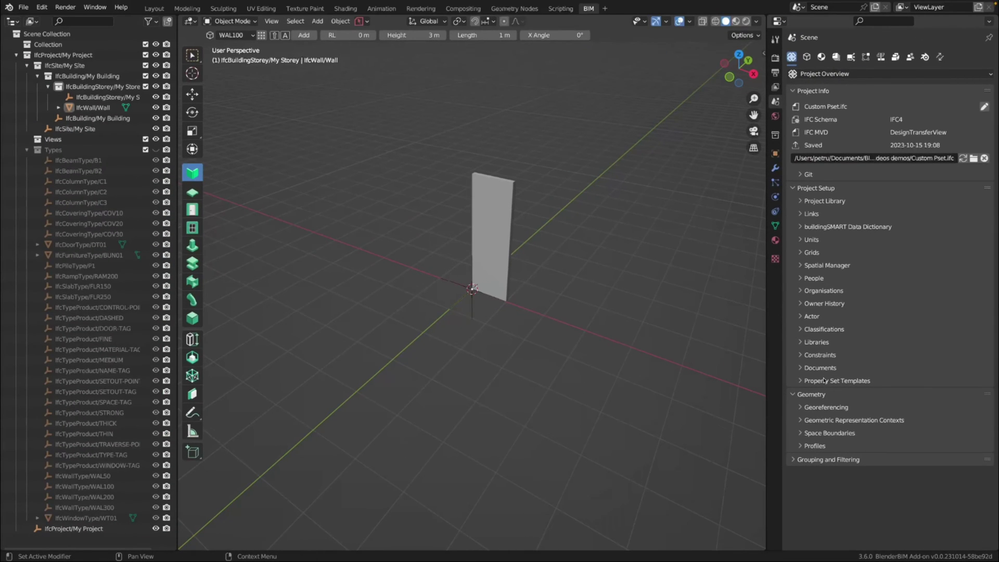
Add a new property set template file named BIMvoice Custom Pset.
{"action": "left_click", "coordinate": [821, 382]}
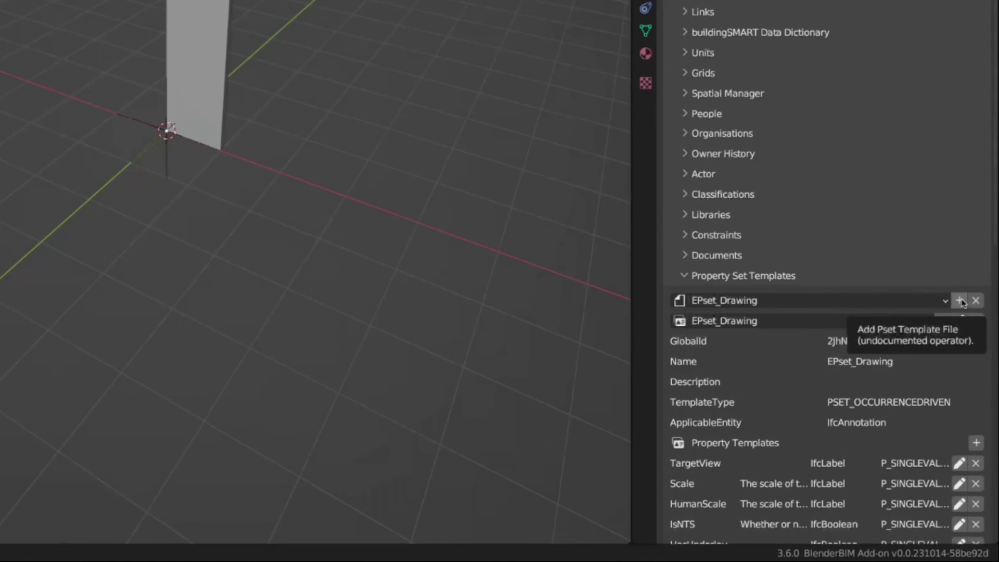
{"action": "left_click", "coordinate": [960, 301]}
{"action": "left_click", "coordinate": [880, 334]}
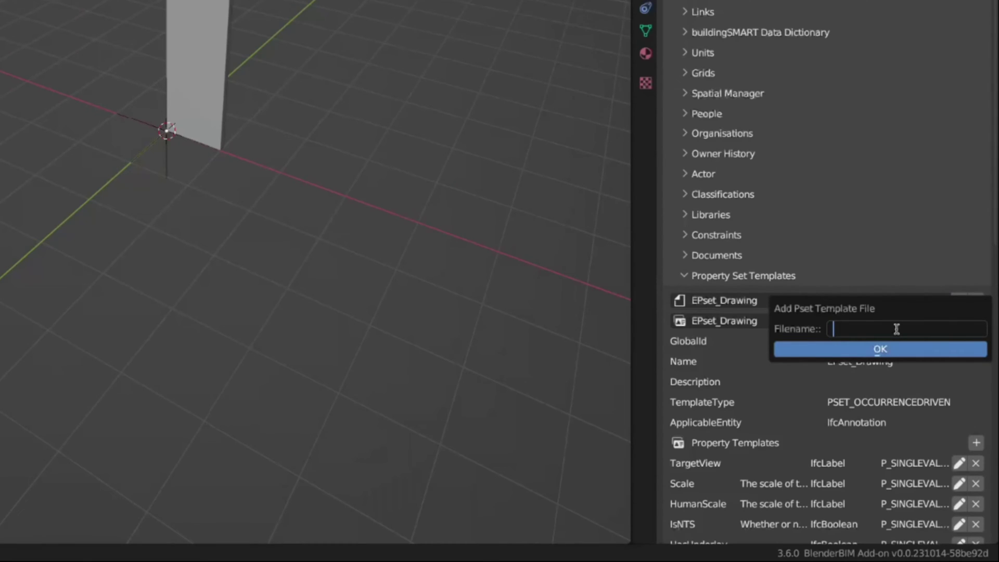
{"action": "type", "text": "BIMvoice Custom Pset"}
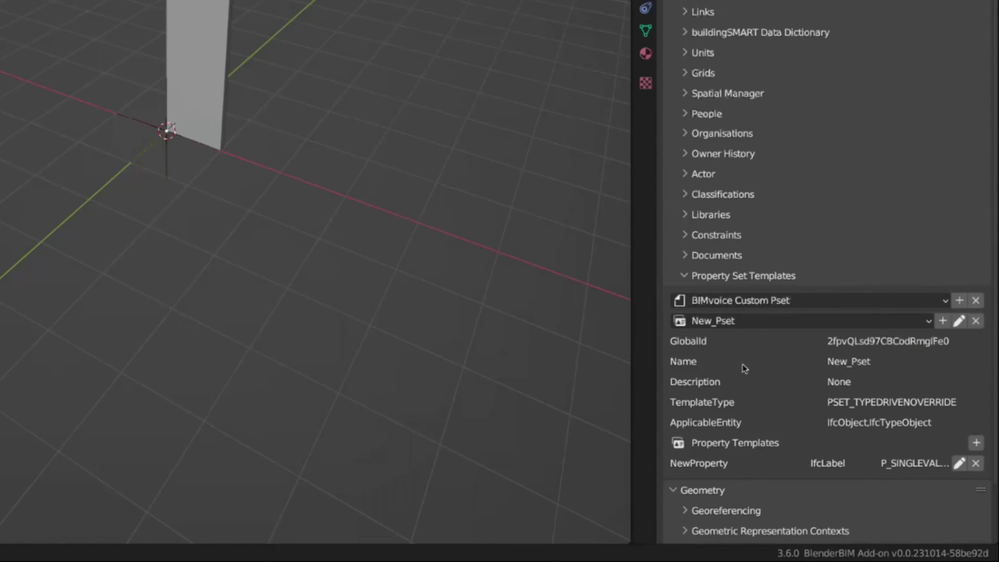
{"action": "key", "text": "Return"}
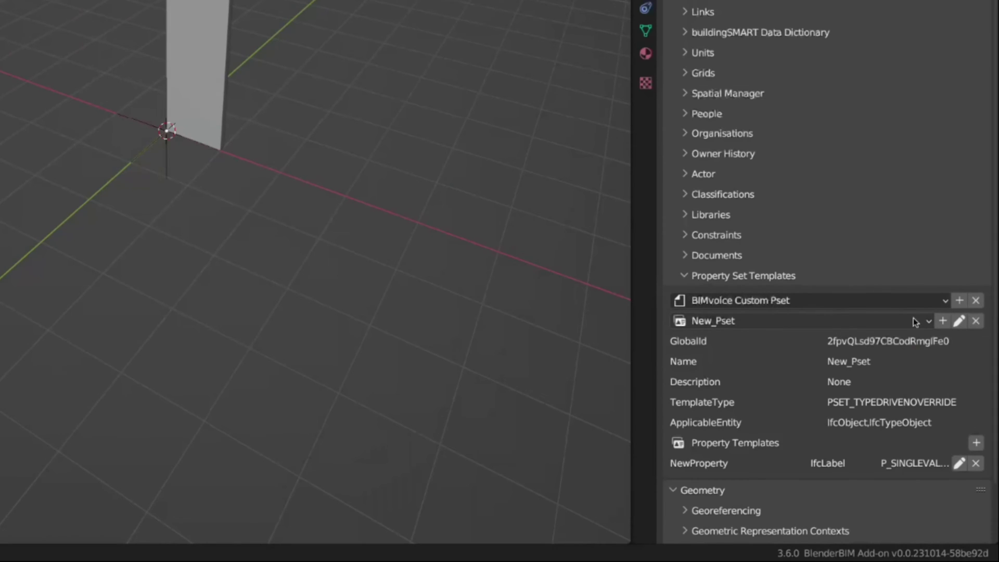
Edit the New_Pset template in the BIMvoice Custom Pset file and rename it BIMvoice_Walls.
{"action": "left_click", "coordinate": [929, 320]}
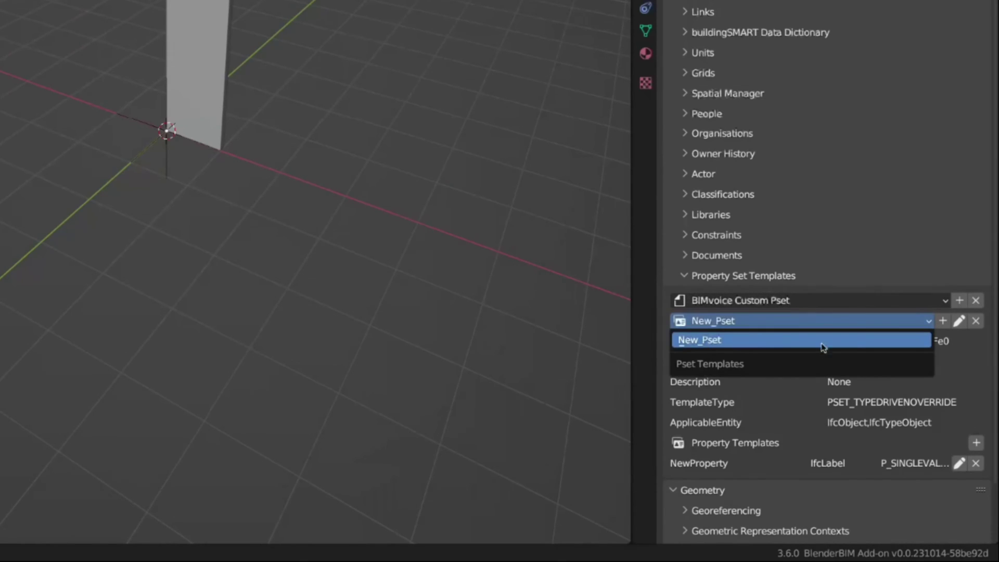
{"action": "left_click", "coordinate": [755, 343]}
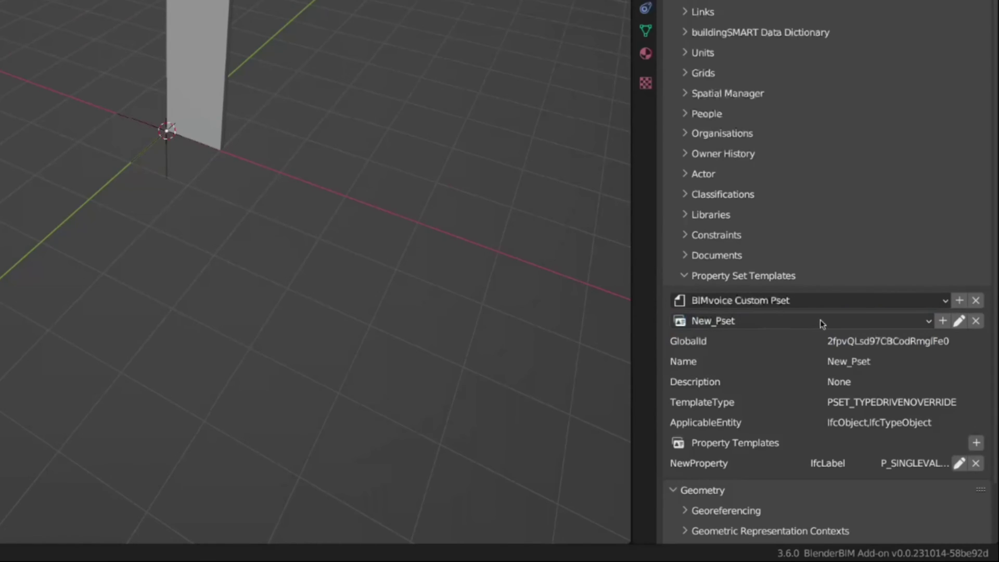
{"action": "left_click", "coordinate": [958, 321]}
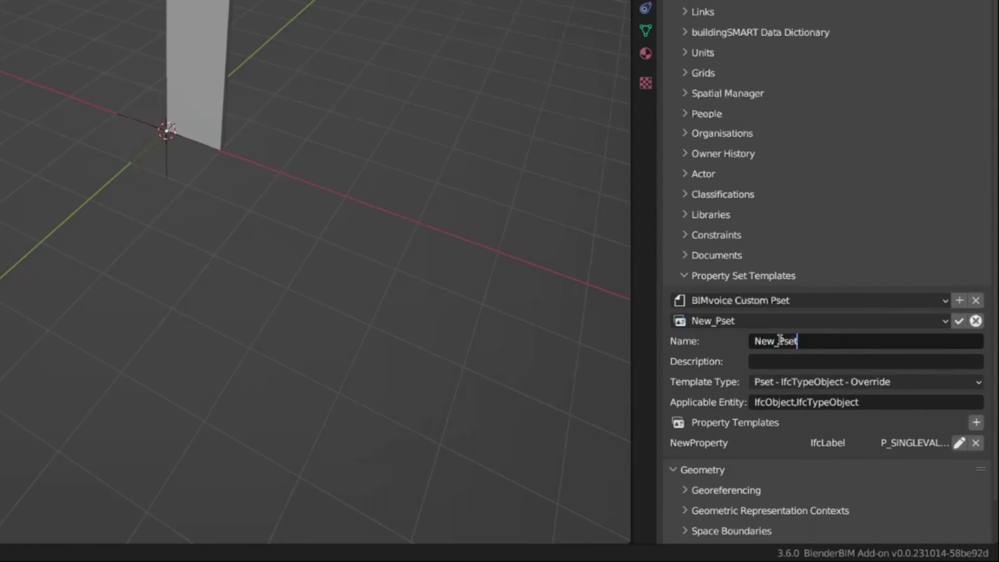
{"action": "left_click_drag", "start_coordinate": [774, 340], "coordinate": [722, 341]}
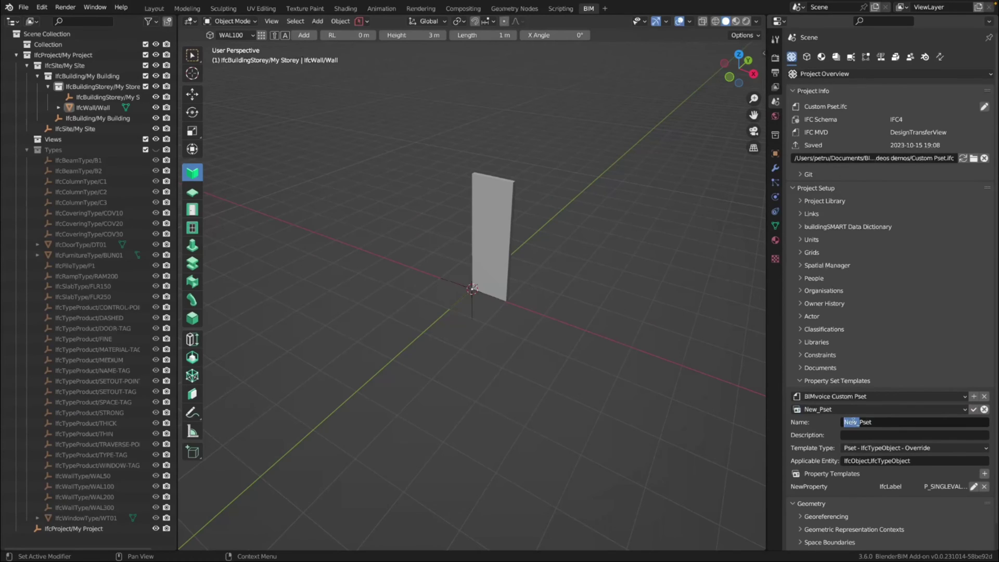
{"action": "key", "text": "BackSpace"}
{"action": "left_click_drag", "start_coordinate": [859, 421], "coordinate": [834, 419]}
{"action": "key", "text": "BackSpace"}
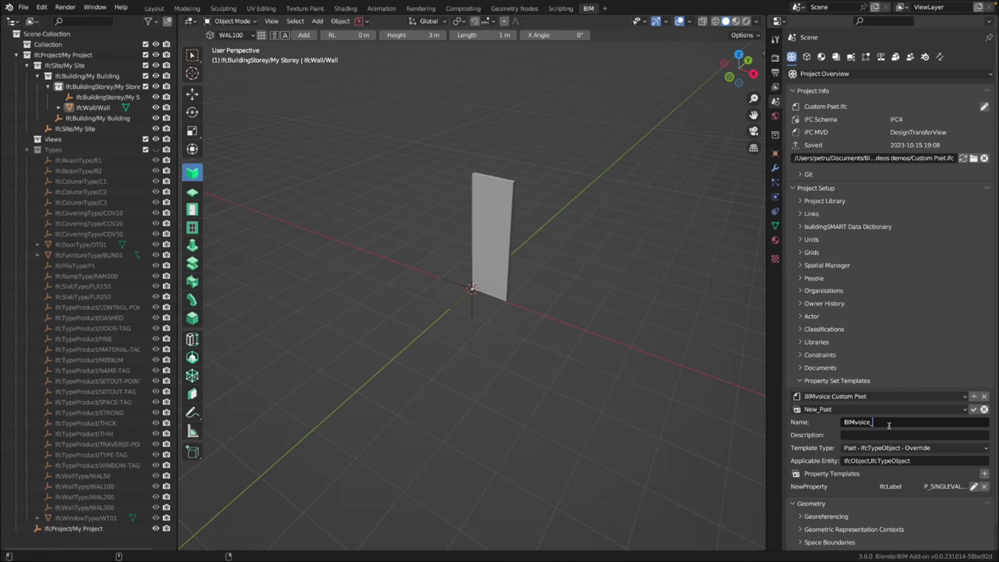
{"action": "type", "text": "Walls"}
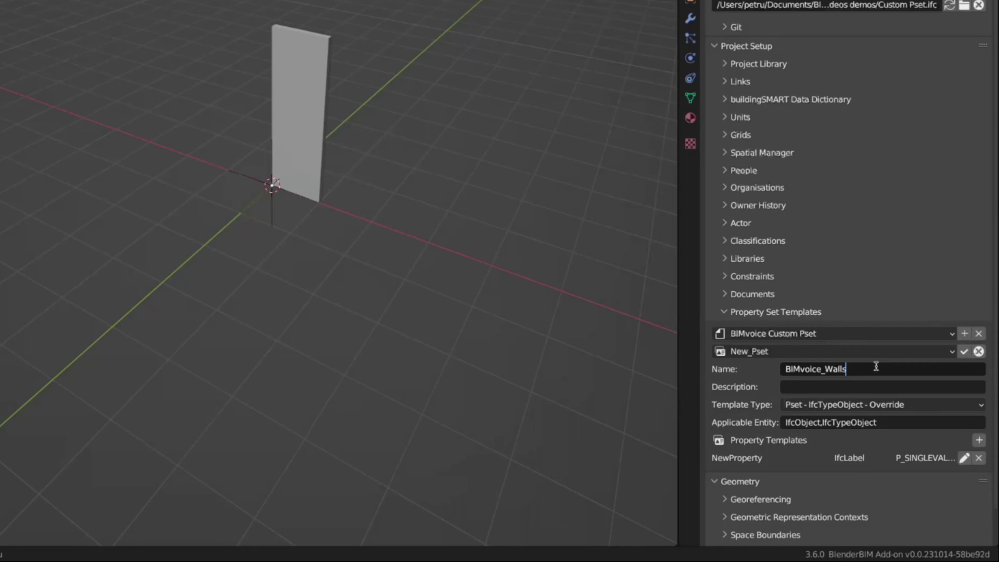
{"action": "key", "text": "Return"}
Enter the template description "Custom property set for walls" and save the property set template.
{"action": "left_click", "coordinate": [847, 387]}
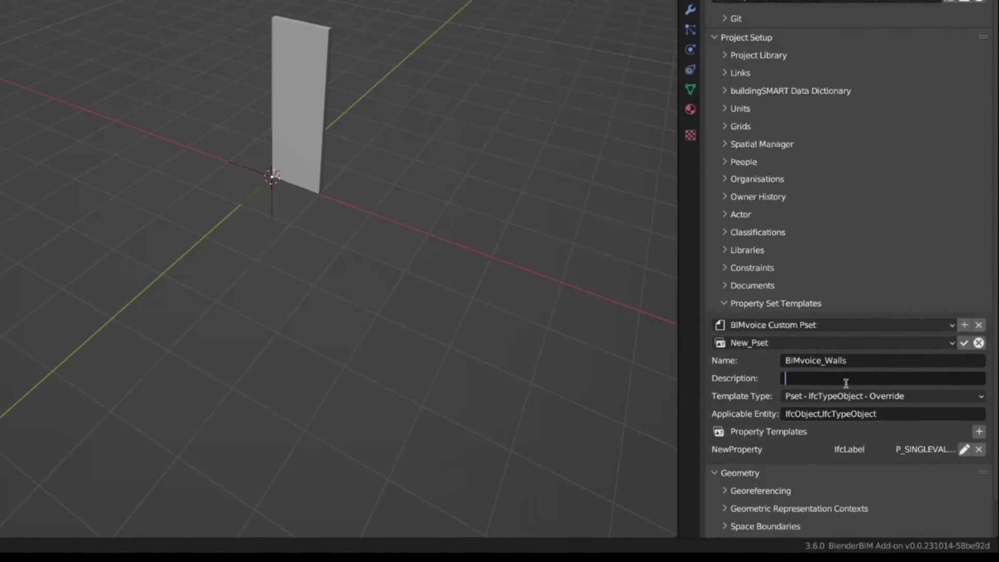
{"action": "type", "text": "Custom "}
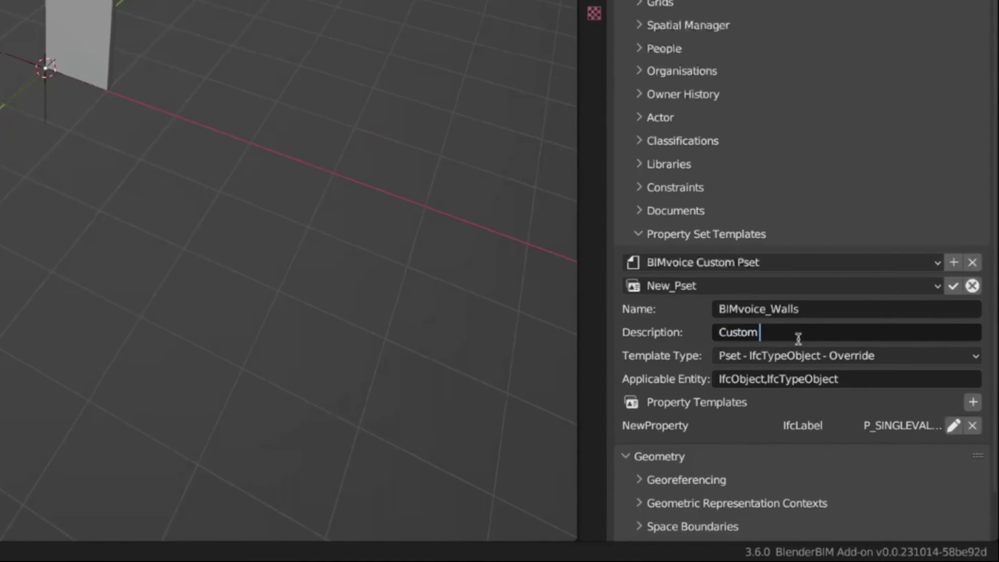
{"action": "type", "text": "property set for walls"}
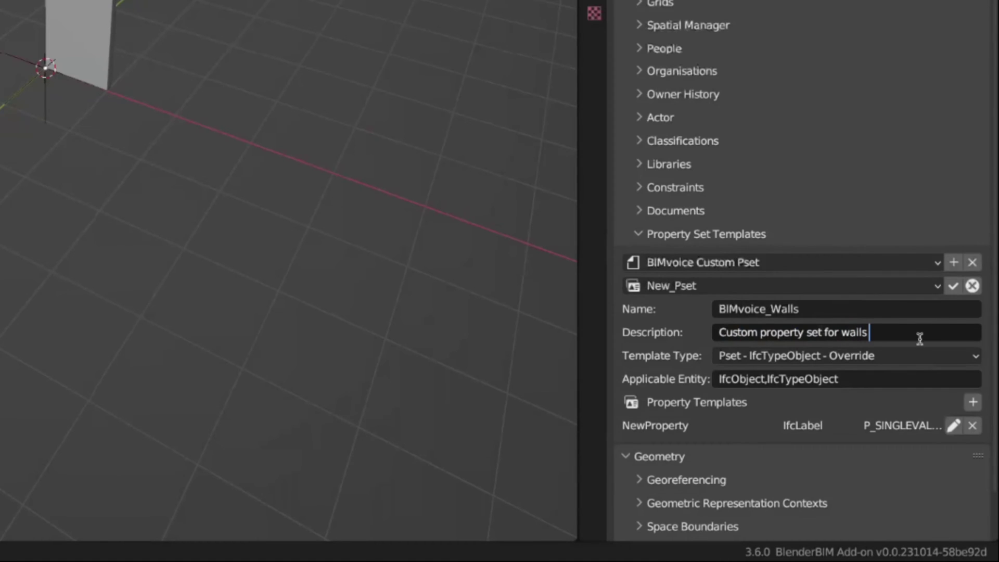
{"action": "key", "text": "BackSpace"}
{"action": "left_click", "coordinate": [953, 288]}
{"action": "left_click", "coordinate": [954, 289]}
{"action": "scroll", "coordinate": [778, 323], "scroll_direction": "down", "scroll_amount": 3}
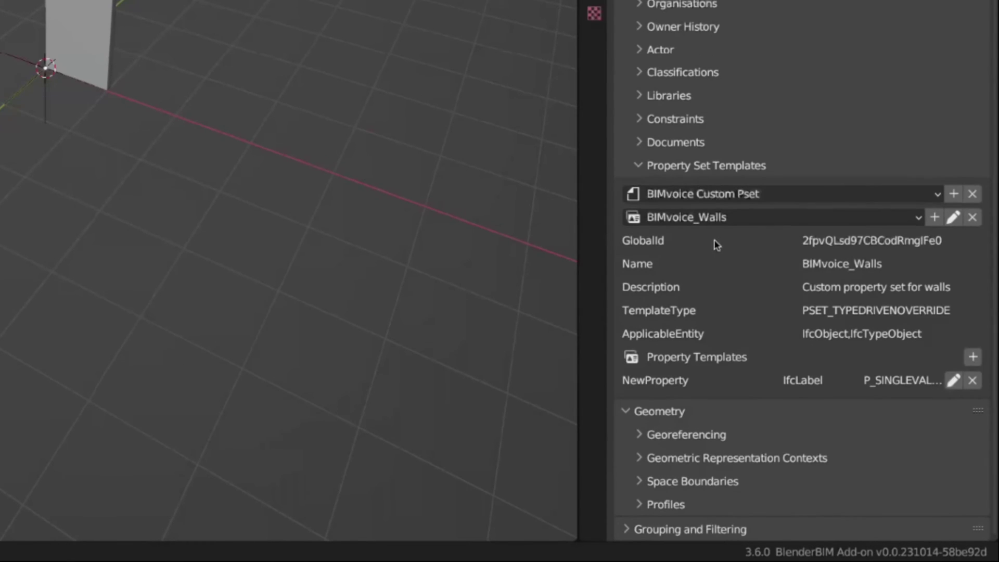
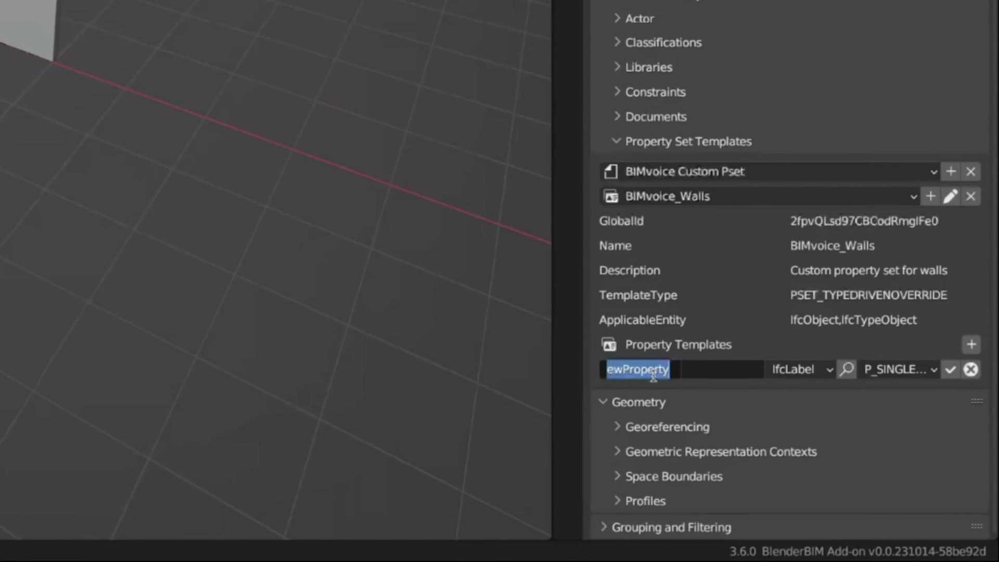
Rename the template's default property Wall_Type, keep its measure type as IfcLabel and save it.
{"action": "type", "text": "Wall_Ty"}
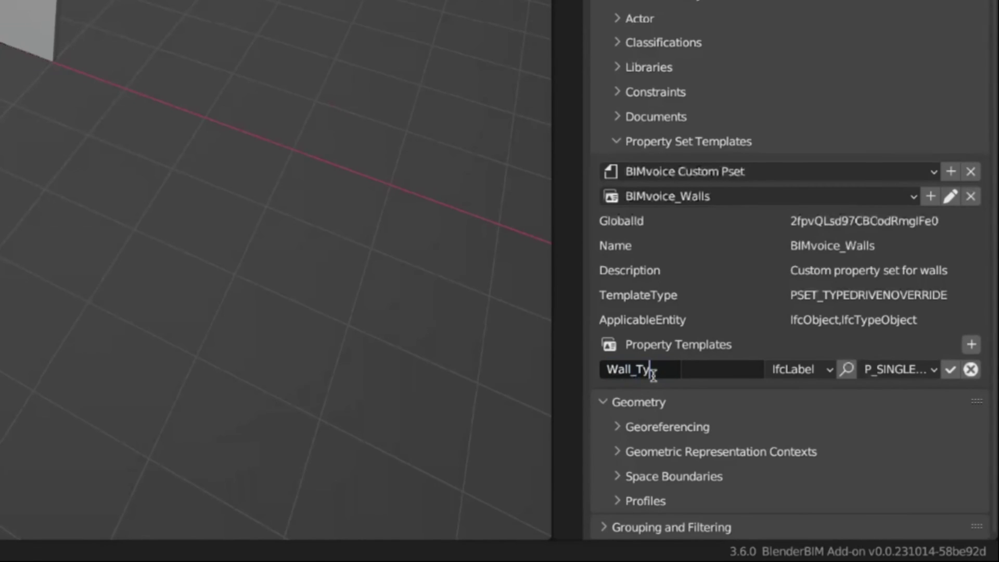
{"action": "key", "text": "ctrl+BackSpace"}
{"action": "type", "text": "Wall_Type"}
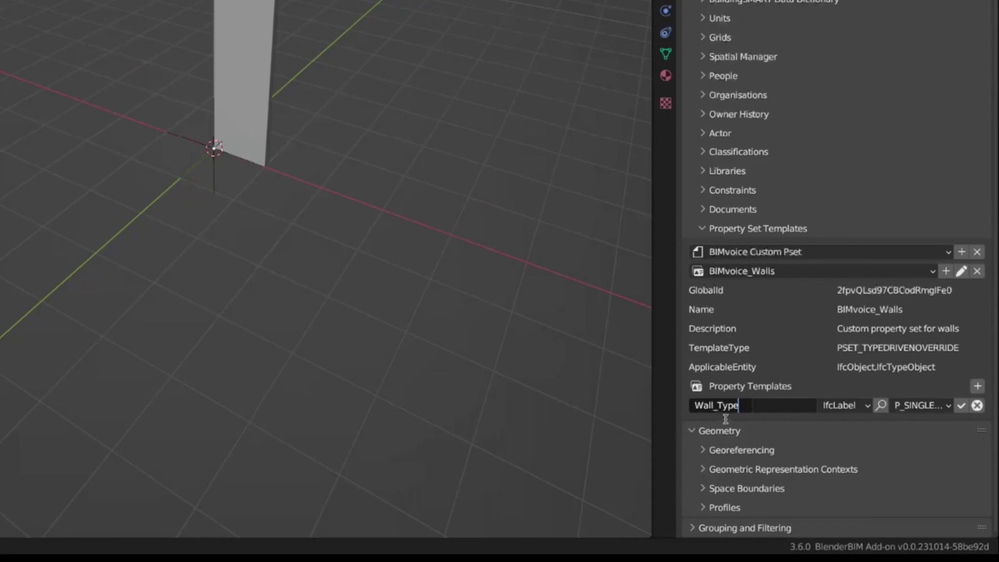
{"action": "key", "text": "Return"}
{"action": "left_click", "coordinate": [867, 408]}
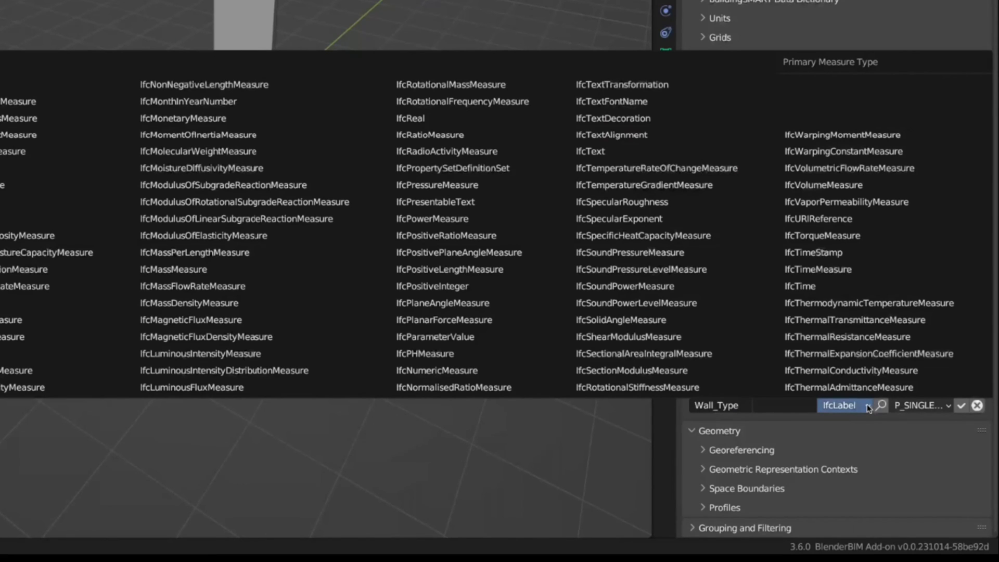
{"action": "left_click", "coordinate": [868, 408]}
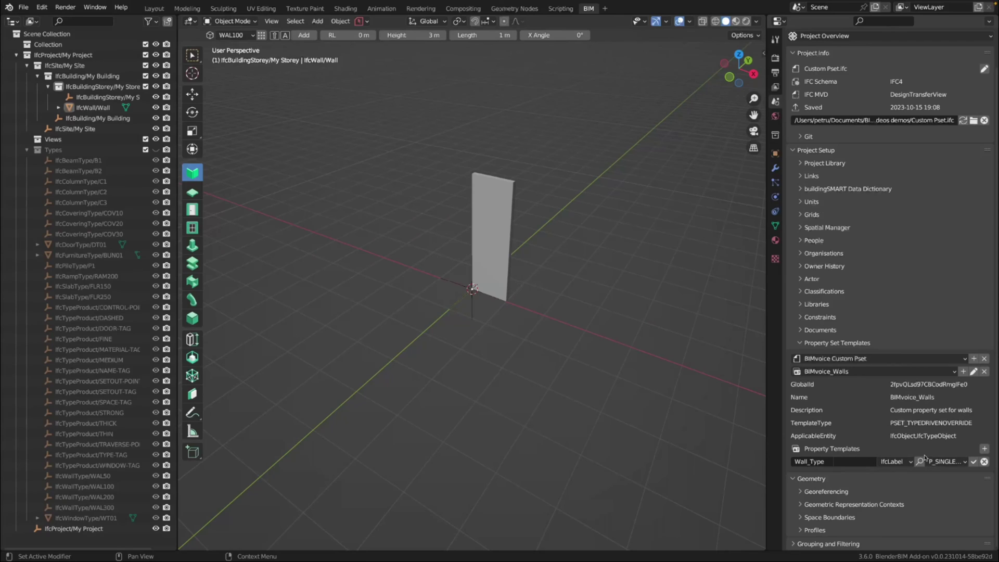
{"action": "left_click", "coordinate": [973, 462]}
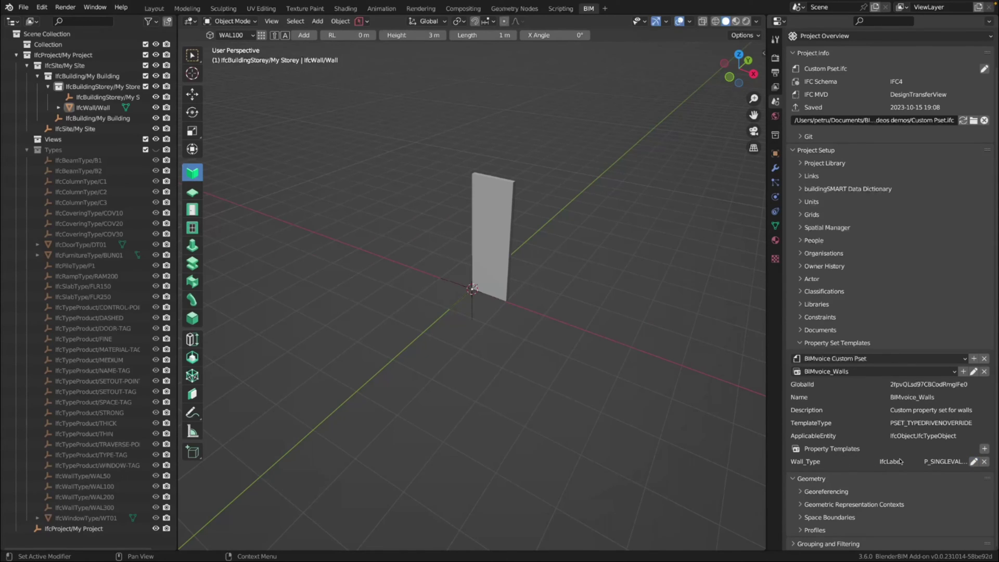
Add a second property template to BIMvoice_Walls and name it Wall_Tag.
{"action": "left_click", "coordinate": [983, 449]}
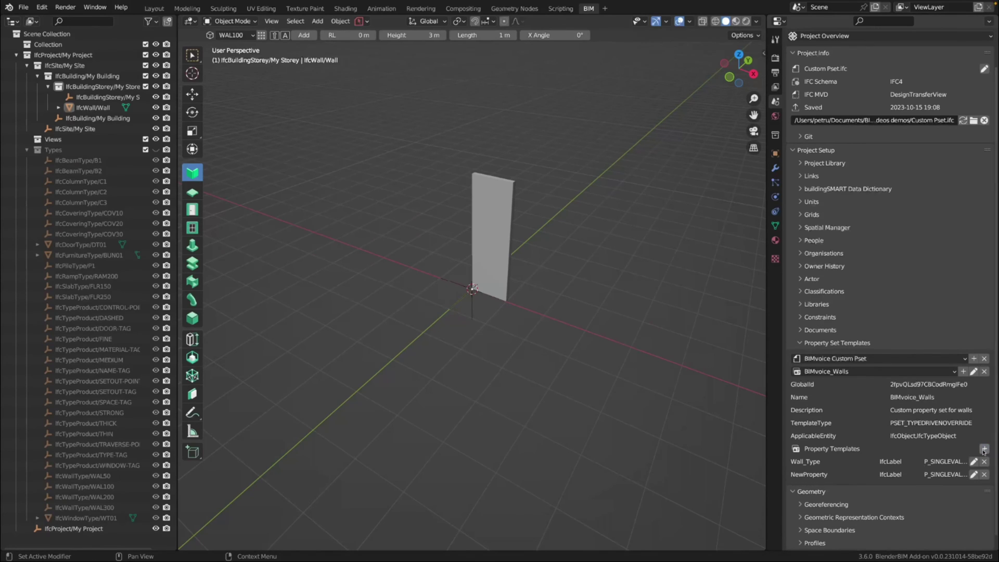
{"action": "left_click", "coordinate": [973, 474]}
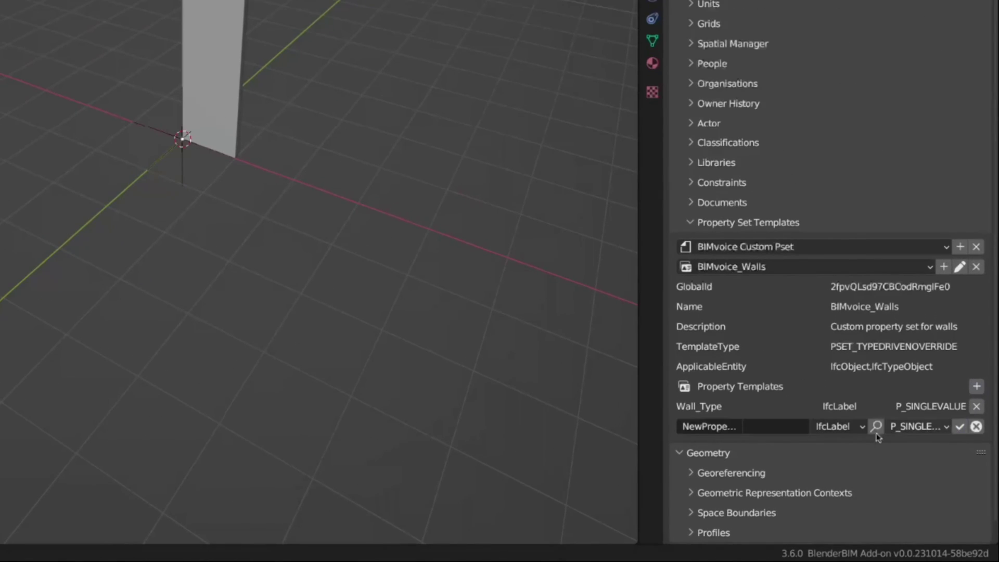
{"action": "left_click", "coordinate": [727, 425]}
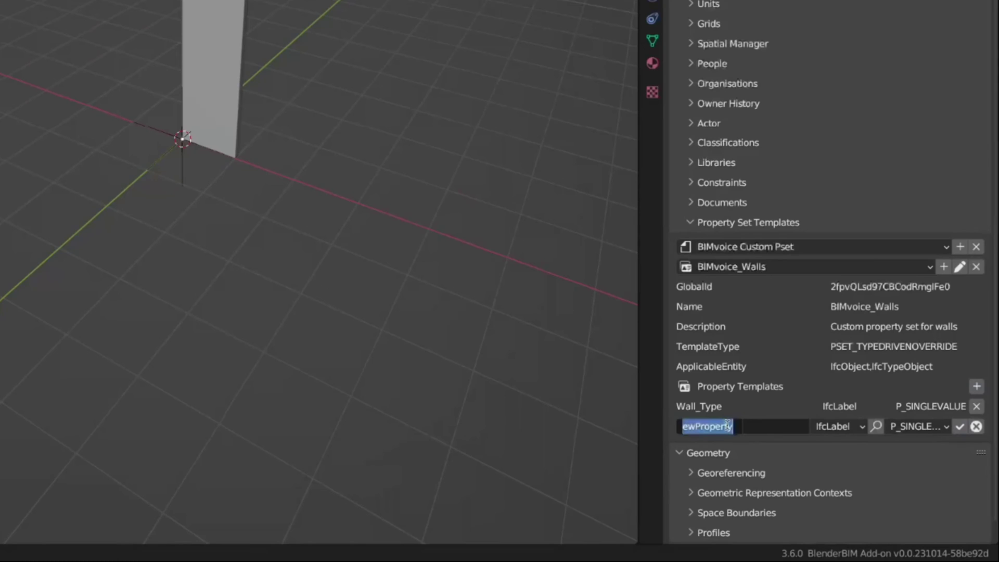
{"action": "type", "text": "Wal"}
{"action": "key", "text": "BackSpace"}
{"action": "key", "text": "BackSpace"}
{"action": "key", "text": "BackSpace"}
{"action": "type", "text": "T"}
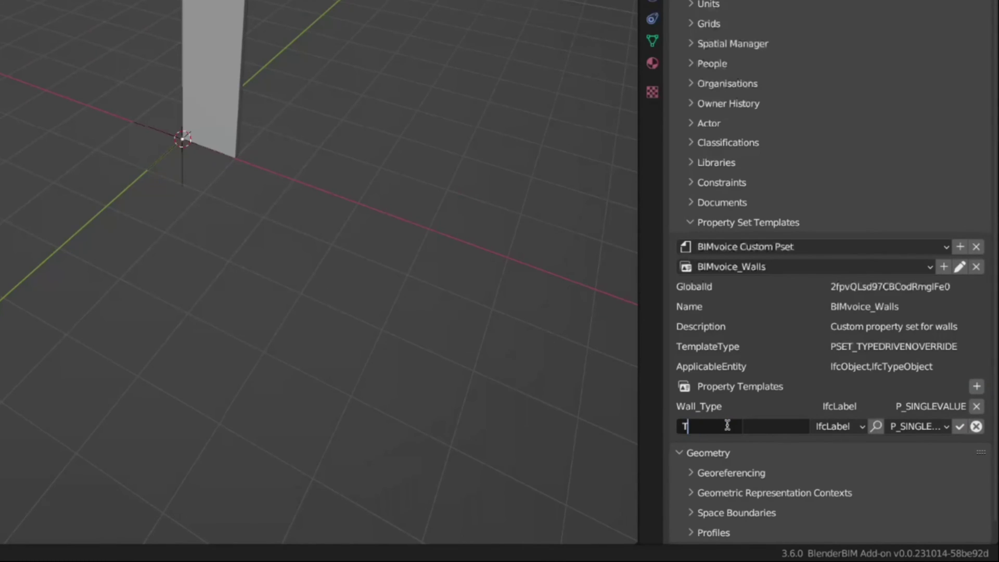
{"action": "type", "text": "ag"}
{"action": "key", "text": "BackSpace"}
{"action": "key", "text": "BackSpace"}
{"action": "key", "text": "BackSpace"}
{"action": "type", "text": "Wall_Tag"}
Search for the IfcIdentifier measure type, assign it to Wall_Tag and save the property.
{"action": "left_click", "coordinate": [861, 427]}
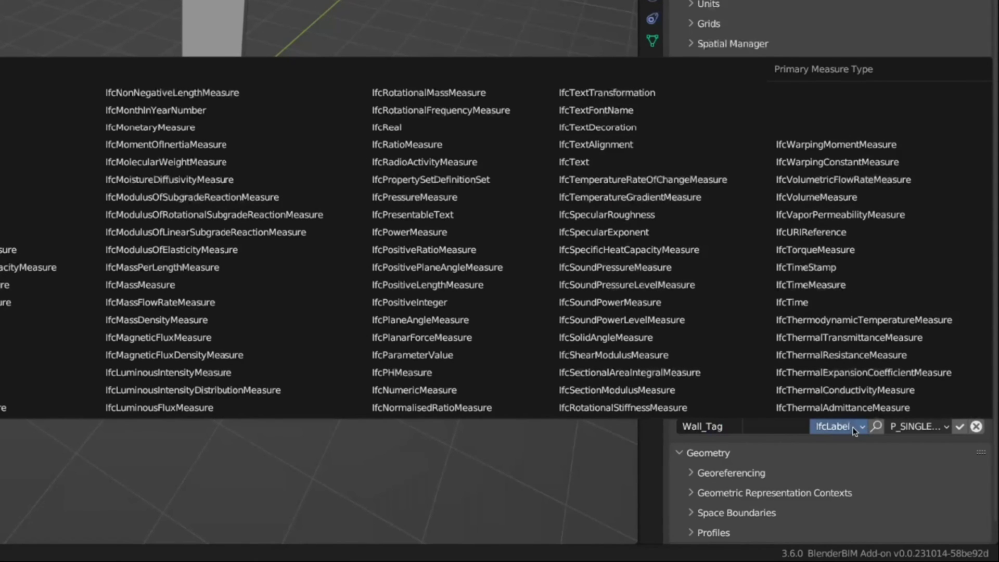
{"action": "left_click", "coordinate": [877, 427]}
{"action": "left_click", "coordinate": [877, 426]}
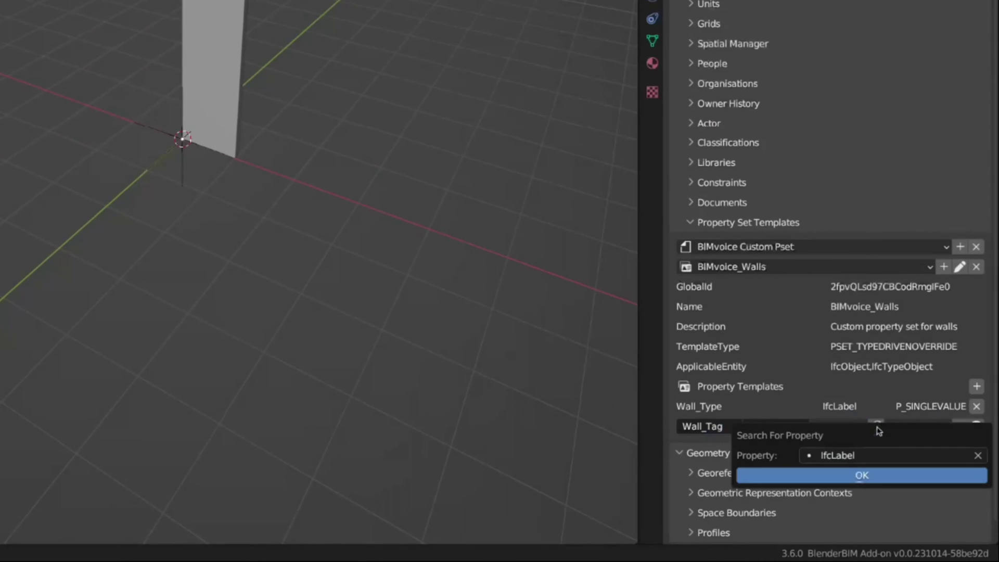
{"action": "left_click", "coordinate": [878, 456]}
{"action": "type", "text": "if"}
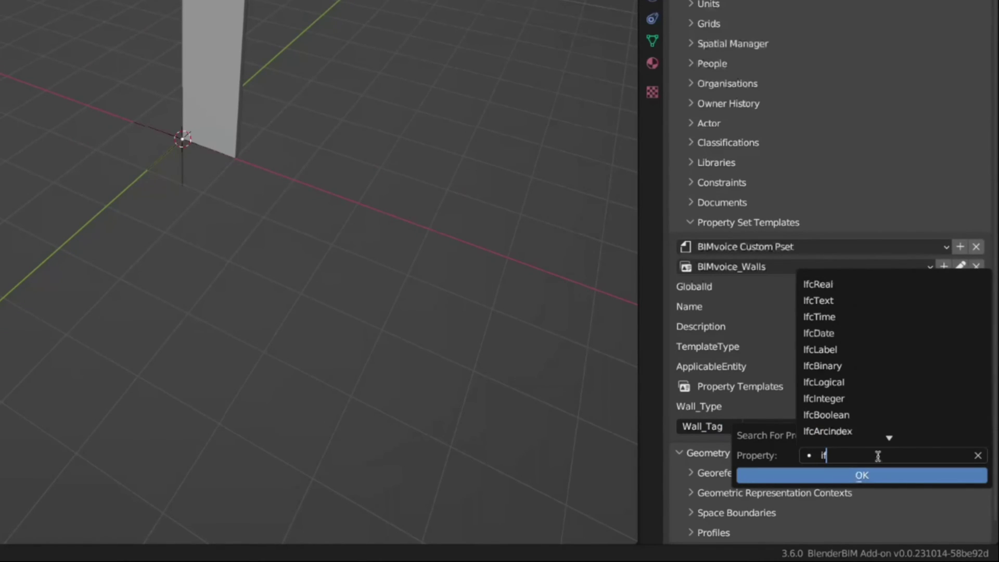
{"action": "type", "text": "cid"}
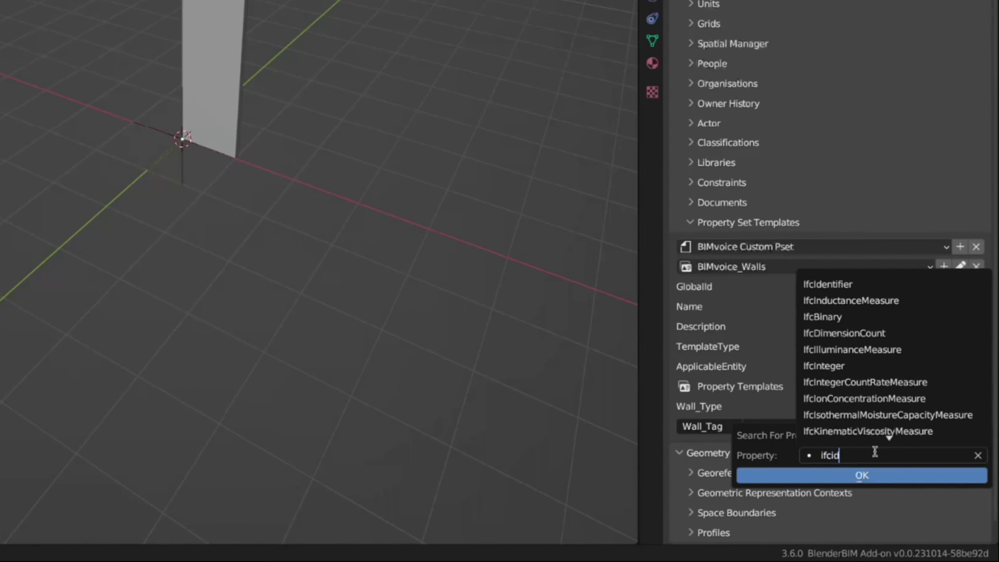
{"action": "left_click", "coordinate": [884, 285]}
{"action": "left_click", "coordinate": [861, 475]}
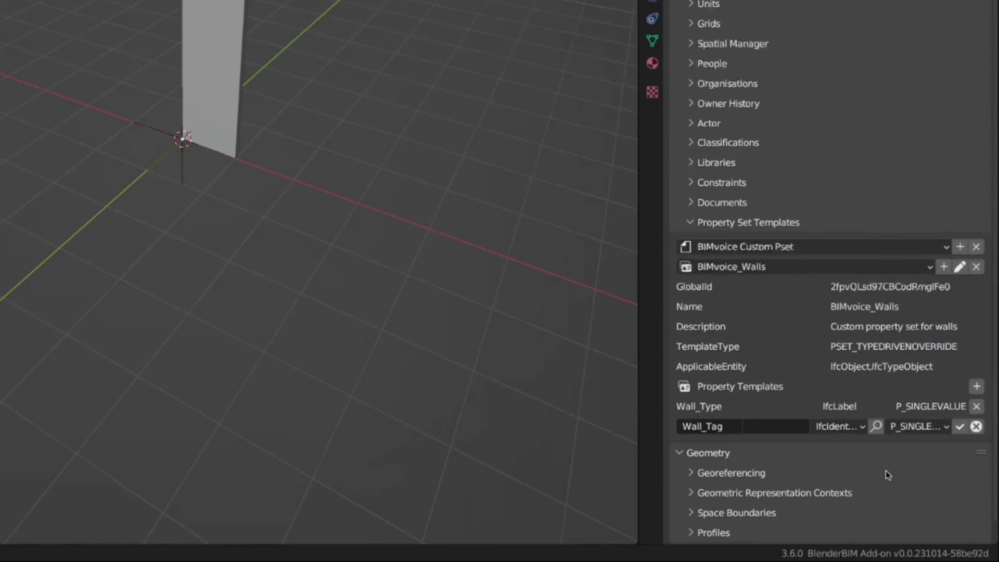
{"action": "left_click", "coordinate": [960, 426]}
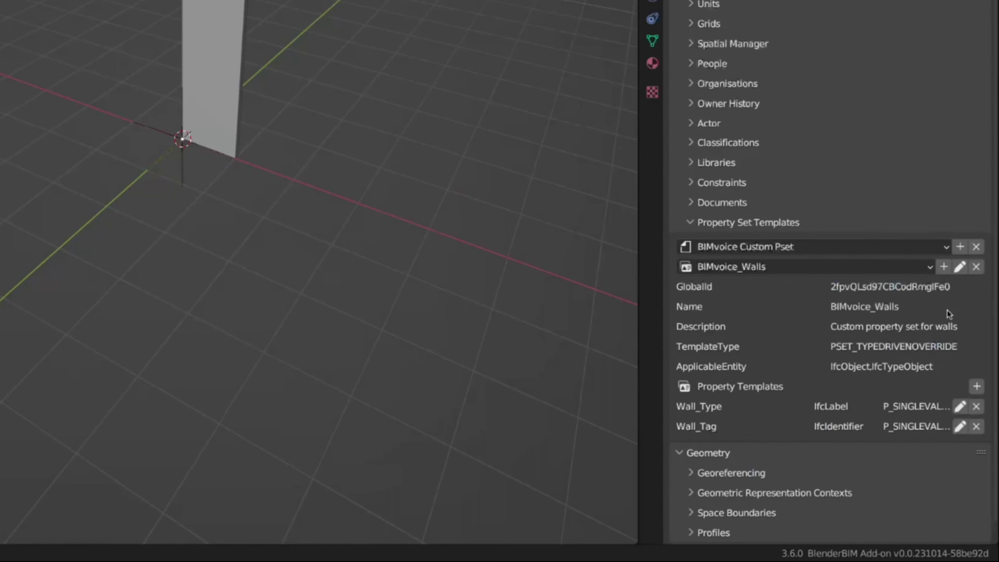
Add a third property template to BIMvoice_Walls and name it Wall_Description.
{"action": "left_click", "coordinate": [976, 387]}
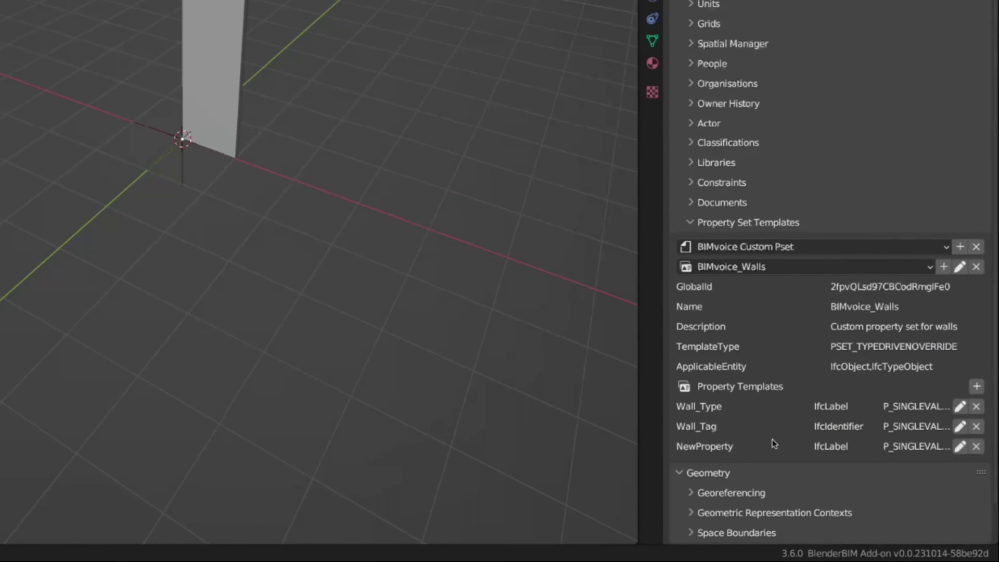
{"action": "left_click", "coordinate": [959, 446]}
{"action": "left_click", "coordinate": [730, 450]}
{"action": "type", "text": "Wa"}
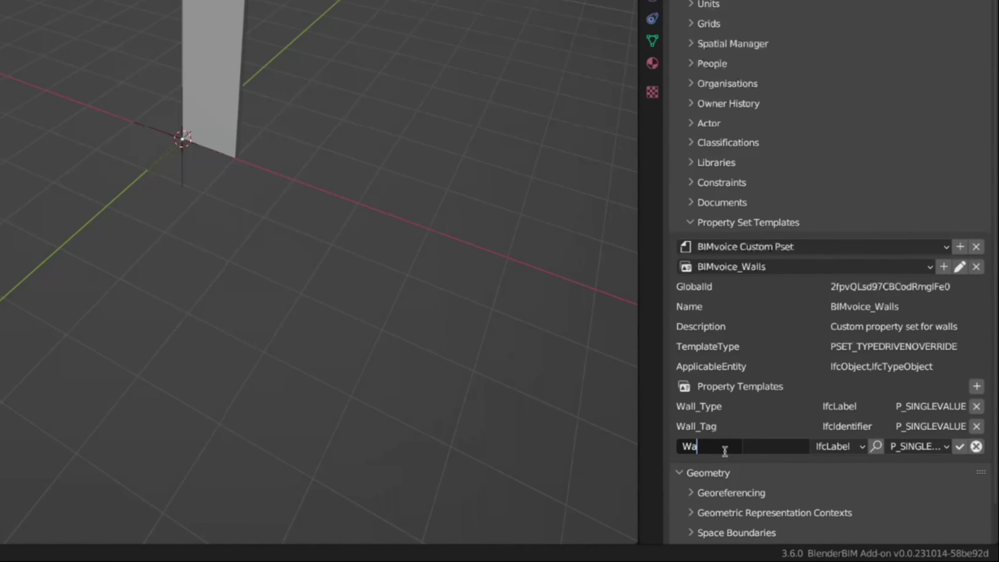
{"action": "type", "text": "ll_Description"}
Search for the IfcText measure type, assign it to Wall_Description and save the property.
{"action": "left_click", "coordinate": [839, 447]}
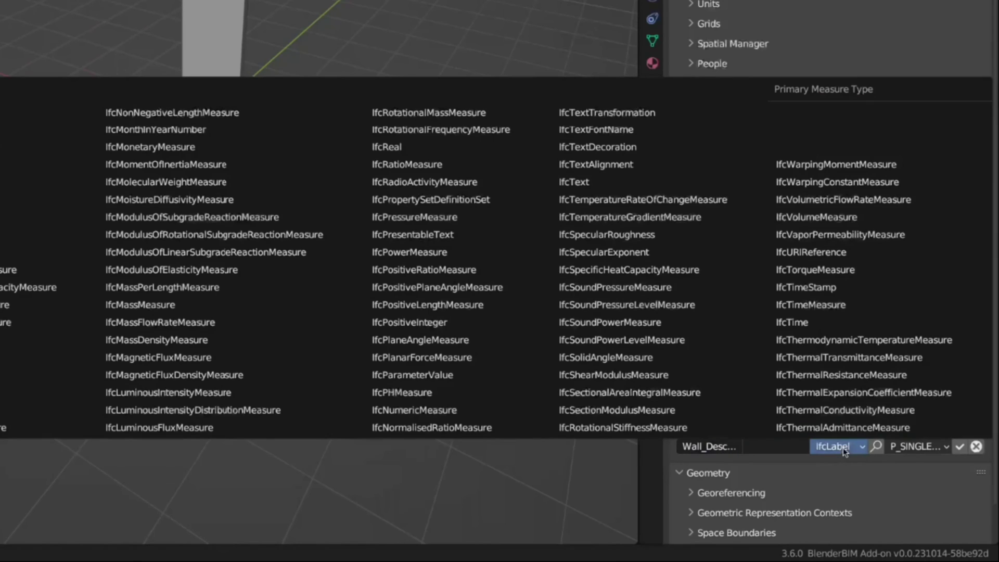
{"action": "left_click", "coordinate": [869, 447]}
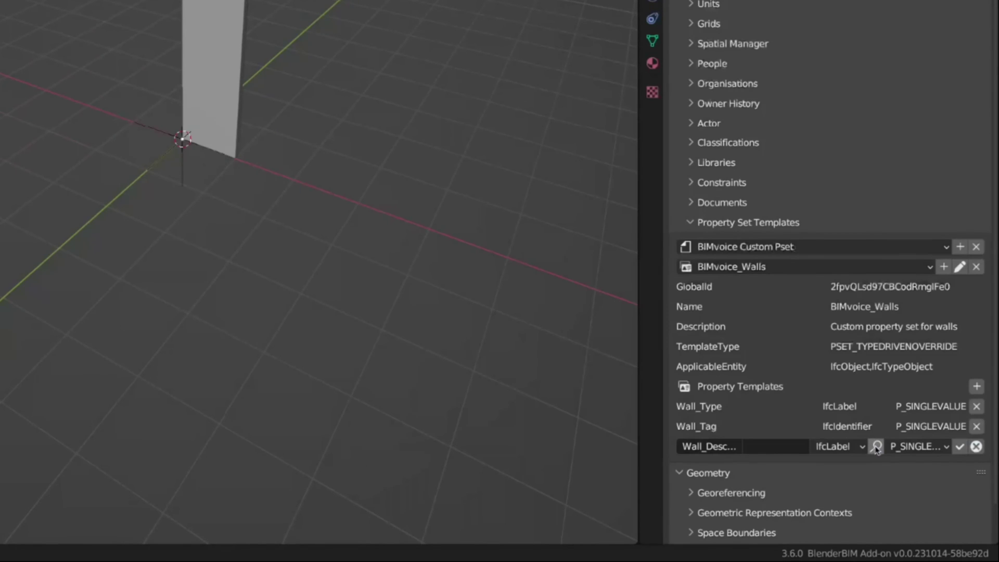
{"action": "left_click", "coordinate": [875, 446]}
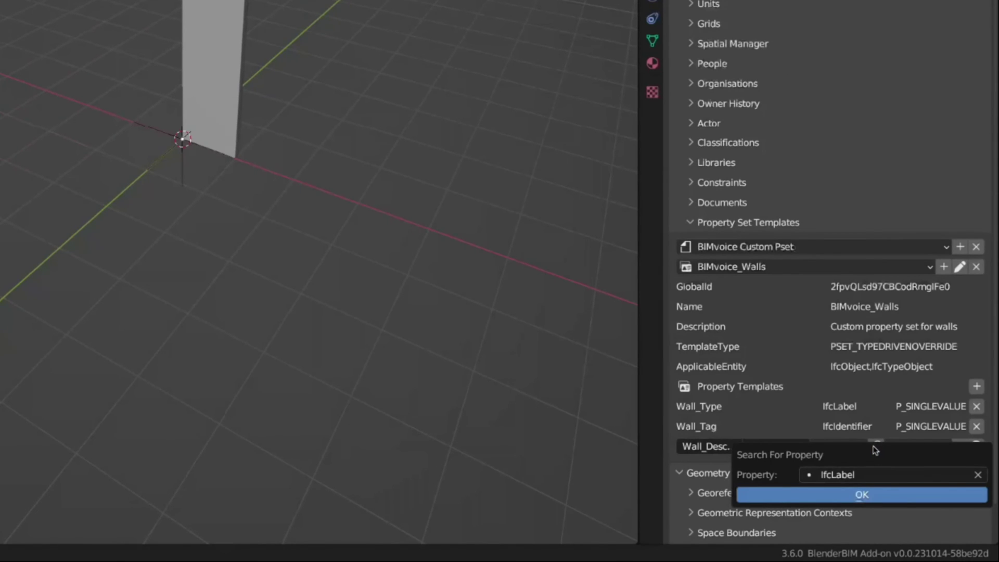
{"action": "left_click", "coordinate": [880, 473]}
{"action": "type", "text": "Ifc"}
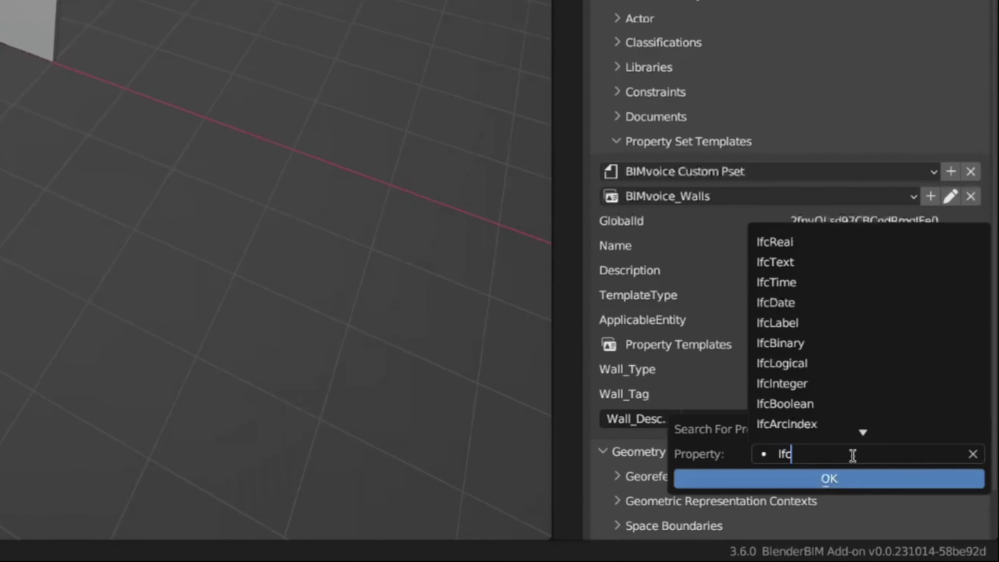
{"action": "type", "text": "Text"}
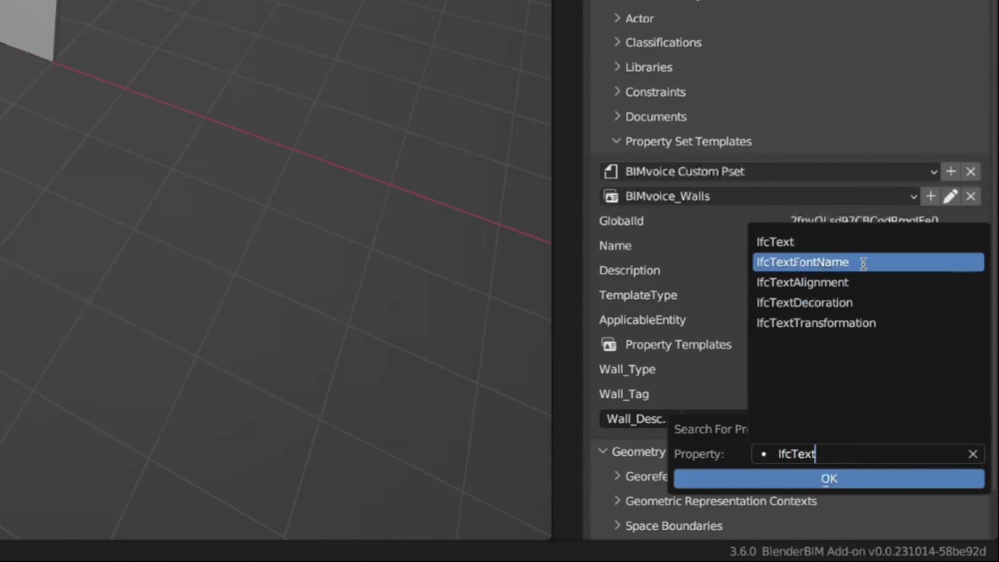
{"action": "left_click", "coordinate": [859, 244]}
{"action": "left_click", "coordinate": [851, 472]}
{"action": "left_click", "coordinate": [950, 418]}
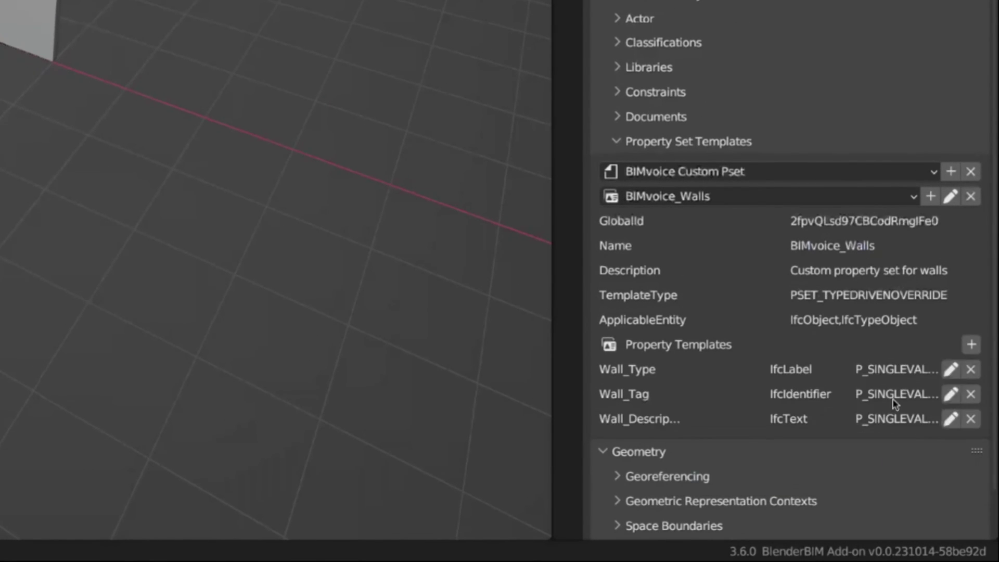
Reopen the Wall_Tag property template, check the available template types, keep P_SINGLEVALUE and save the property.
{"action": "left_click", "coordinate": [948, 395]}
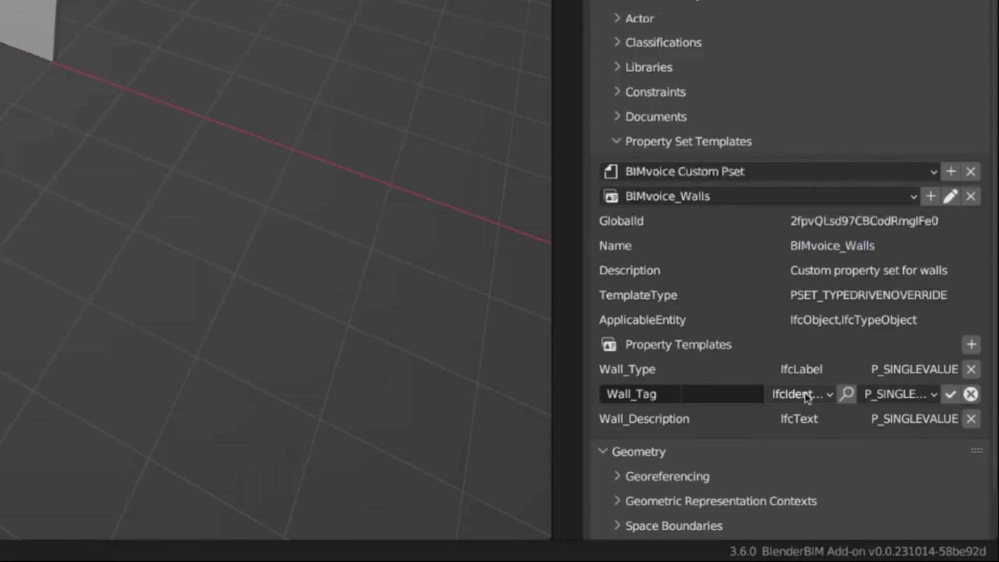
{"action": "left_click", "coordinate": [889, 394]}
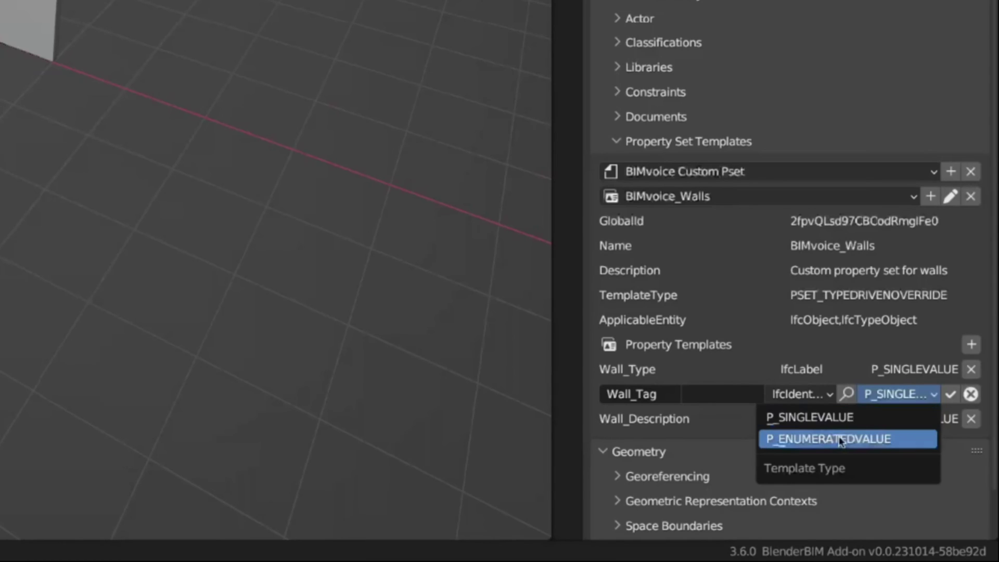
{"action": "left_click", "coordinate": [865, 417]}
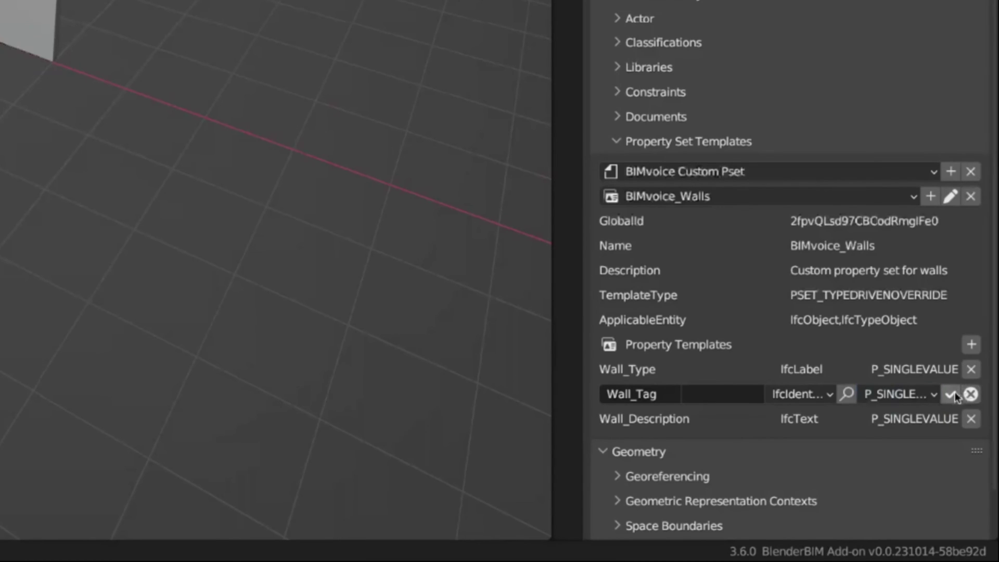
{"action": "left_click", "coordinate": [951, 394]}
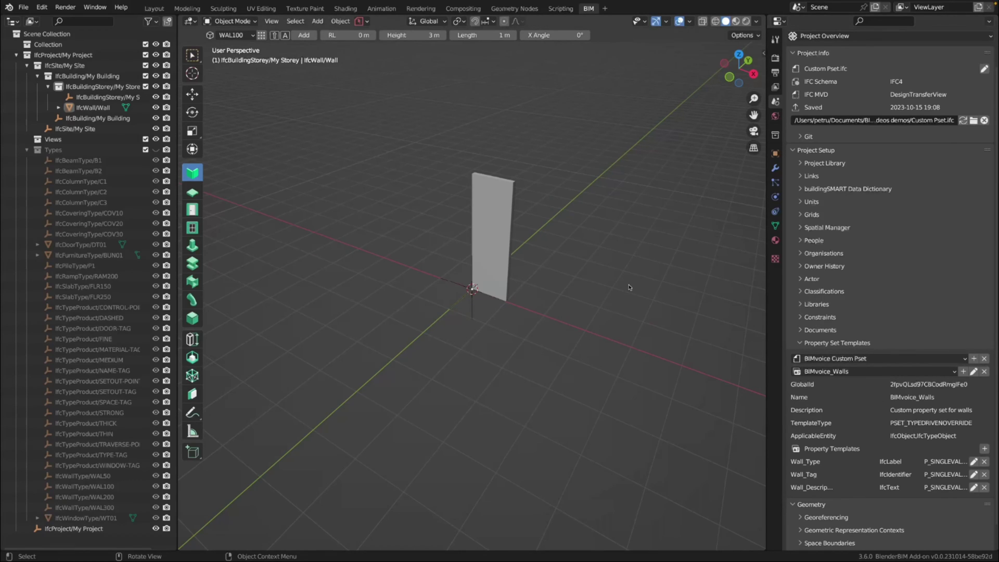
Select the wall in the model and add the BIMvoice_Walls property set to its object property sets.
{"action": "left_click", "coordinate": [491, 207]}
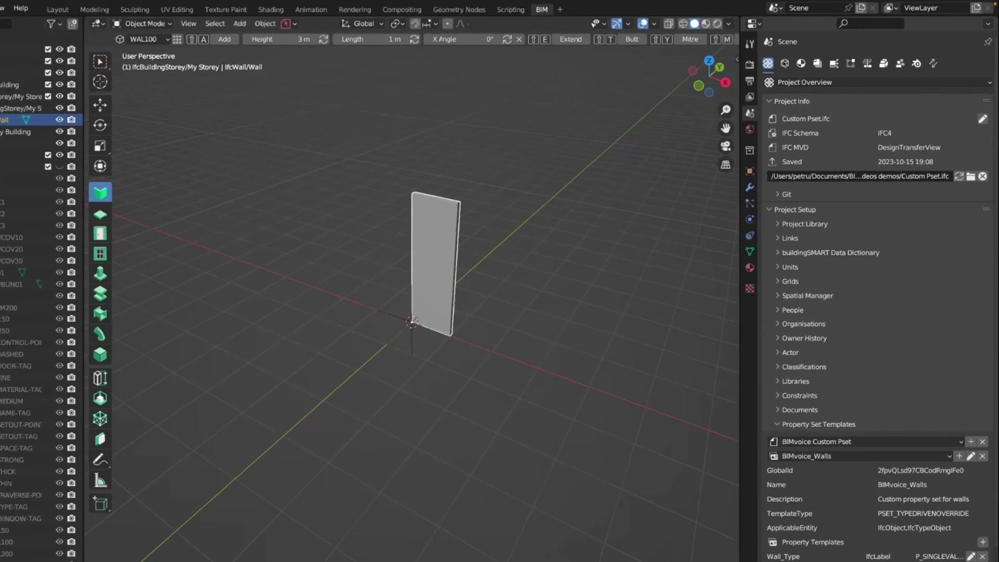
{"action": "left_click", "coordinate": [806, 57]}
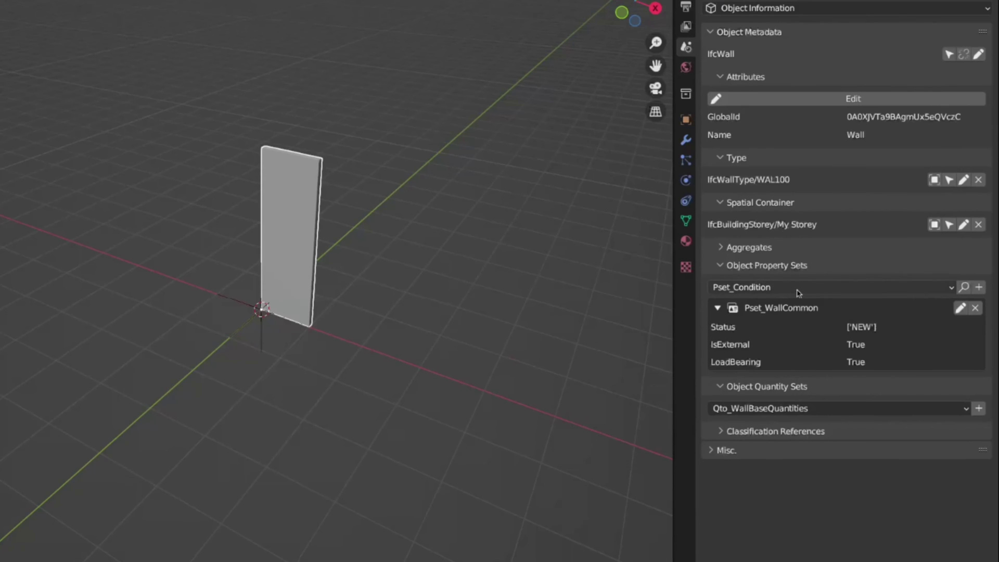
{"action": "left_click", "coordinate": [781, 295]}
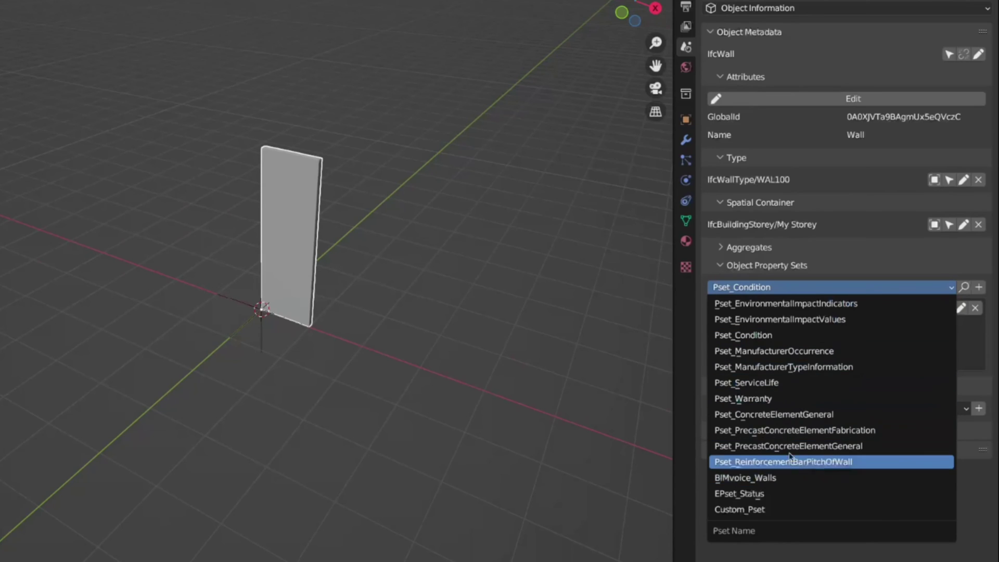
{"action": "left_click", "coordinate": [791, 477]}
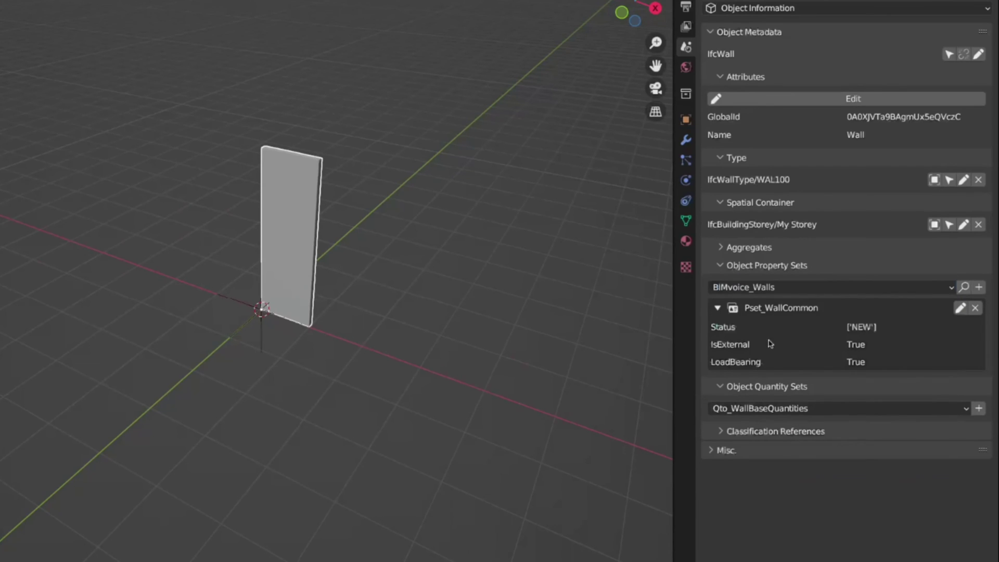
{"action": "left_click", "coordinate": [979, 287]}
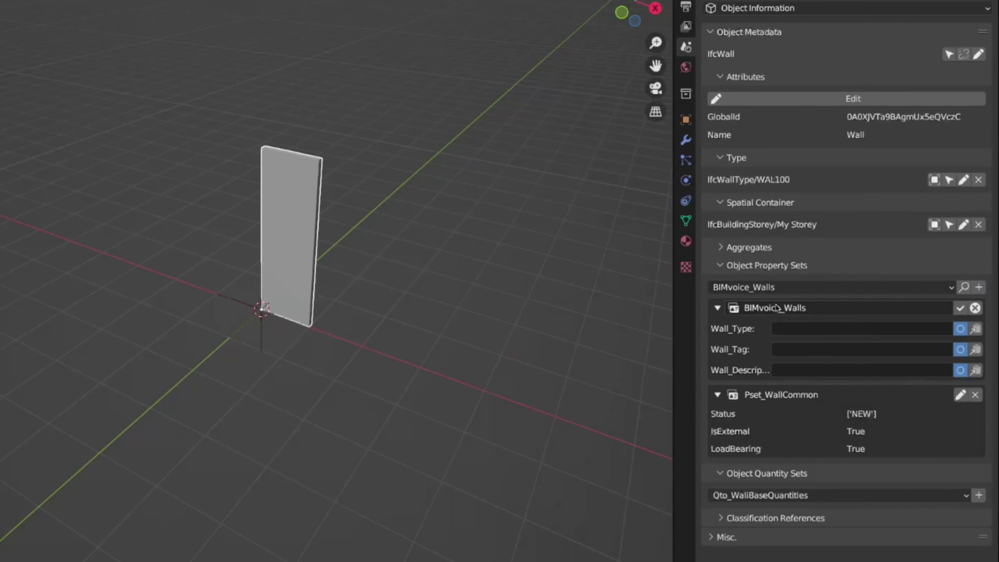
Set the wall's Wall_Type to 200x400 and its Wall_Tag to 21.565.89.
{"action": "left_click", "coordinate": [816, 329]}
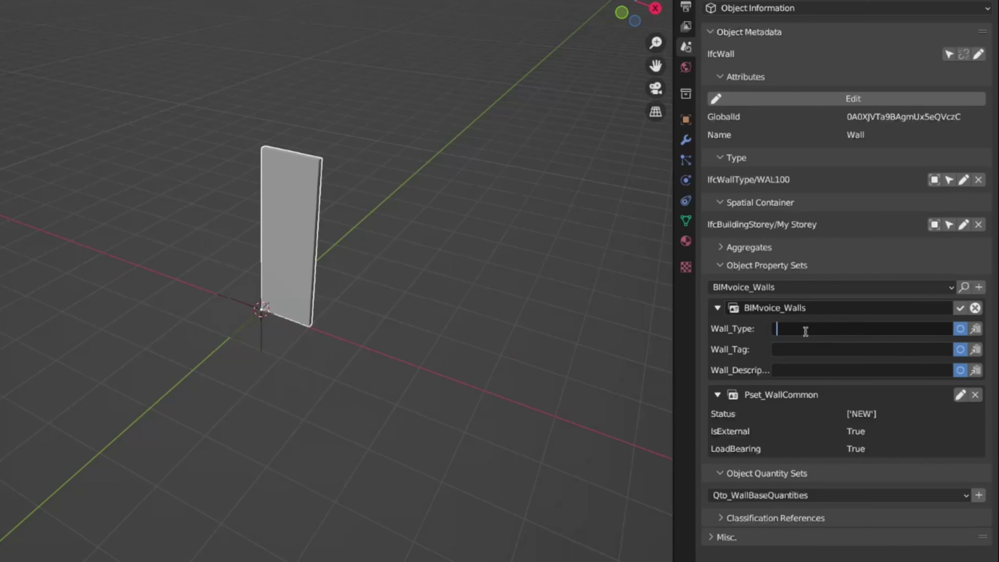
{"action": "type", "text": "200"}
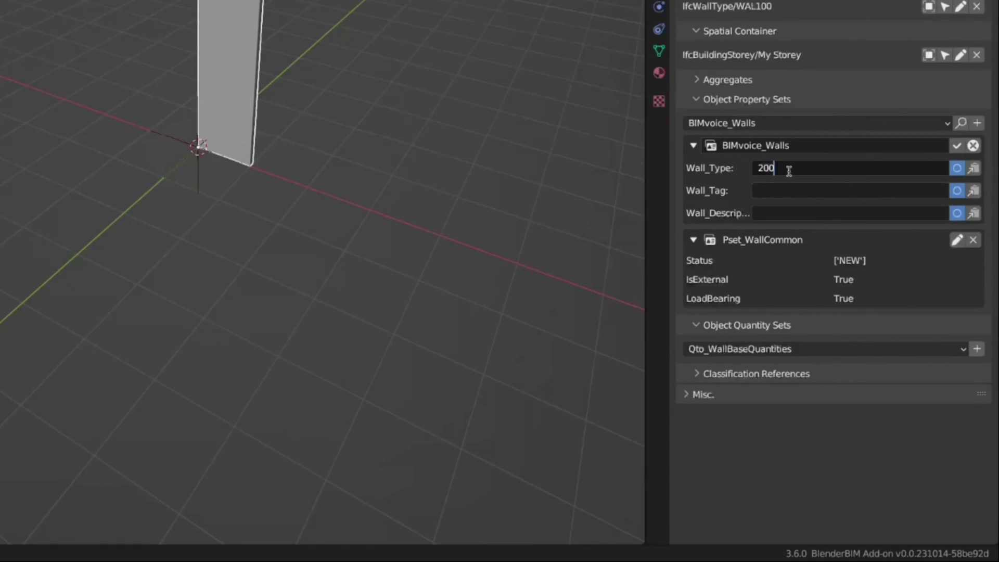
{"action": "type", "text": "x400"}
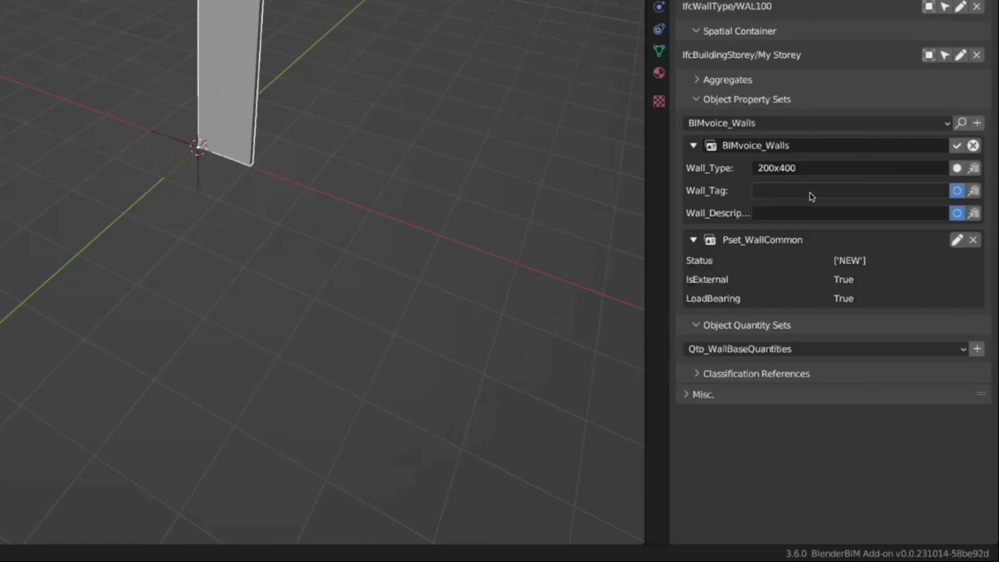
{"action": "left_click", "coordinate": [800, 190]}
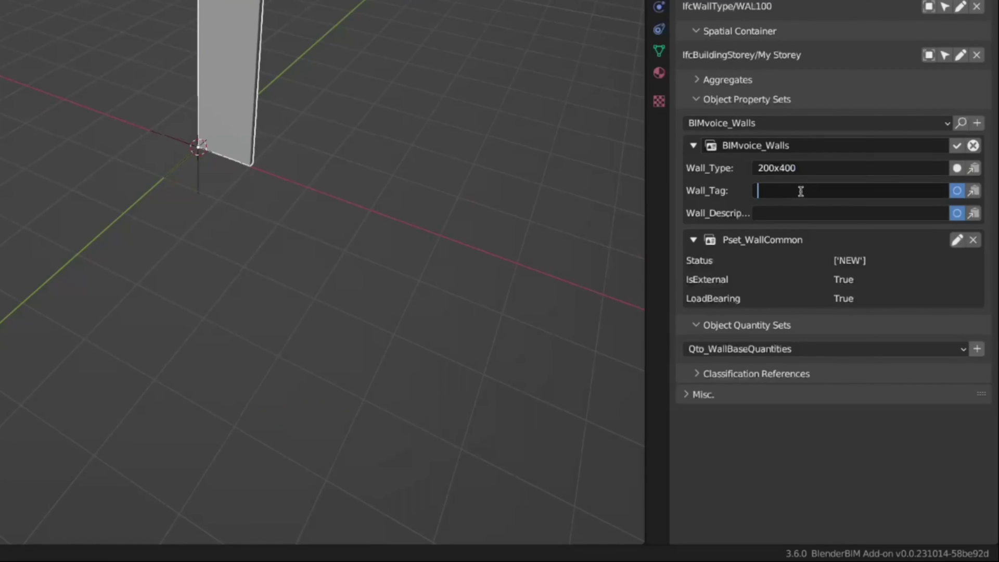
{"action": "type", "text": "21.565.89"}
Fill in Wall_Description with "This wall is fake." and a sentence that a named person does "not have any idea what he is talking about.", then save the set.
{"action": "left_click", "coordinate": [797, 216]}
{"action": "left_click", "coordinate": [801, 215]}
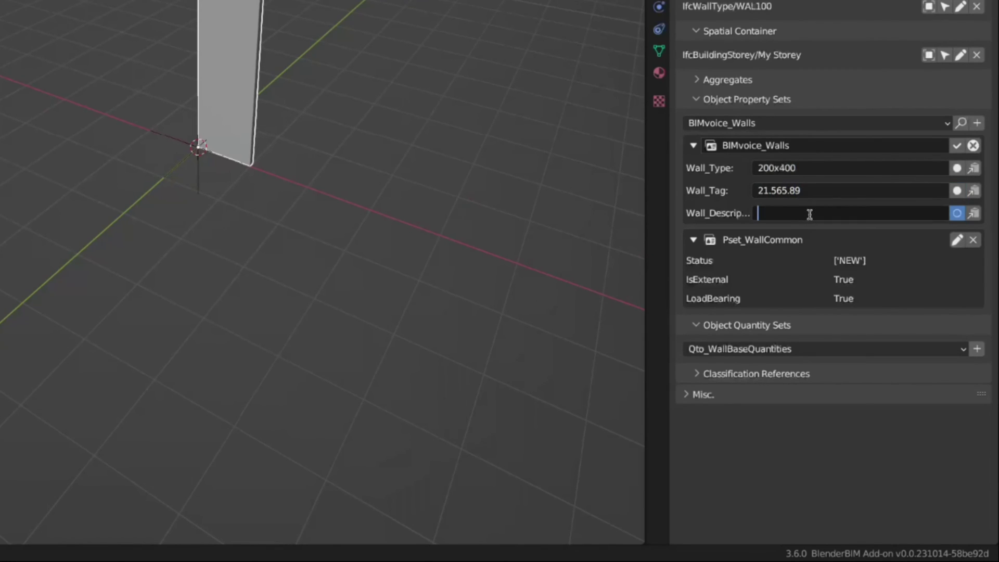
{"action": "type", "text": "This wall is fake. Pe"}
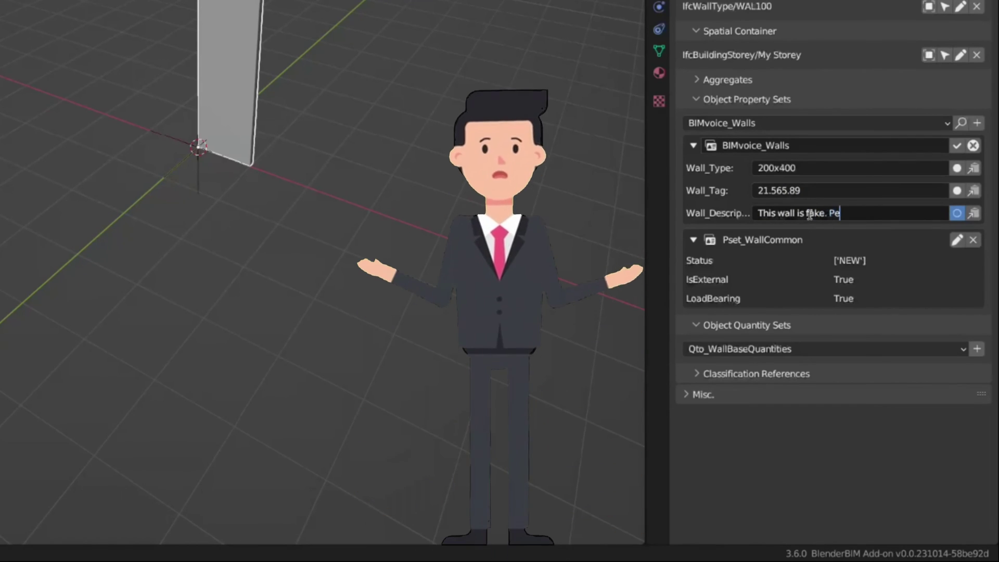
{"action": "type", "text": "tru does not"}
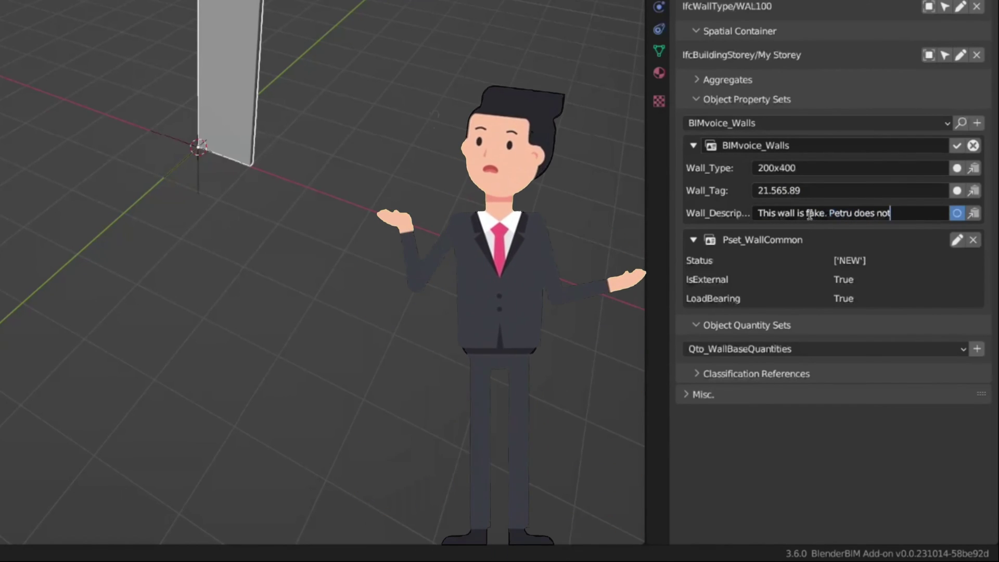
{"action": "type", "text": " have any idea"}
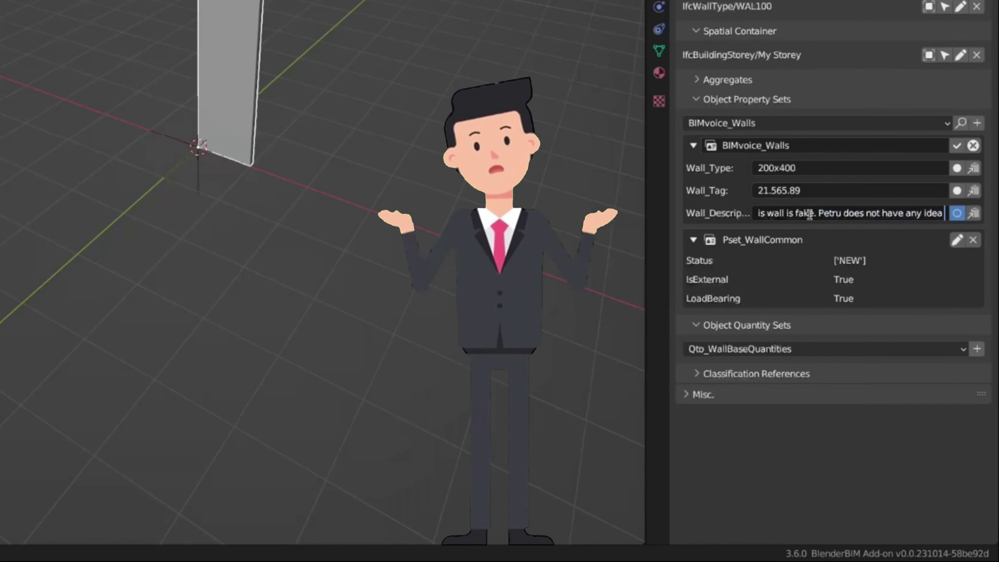
{"action": "type", "text": " what he is ta"}
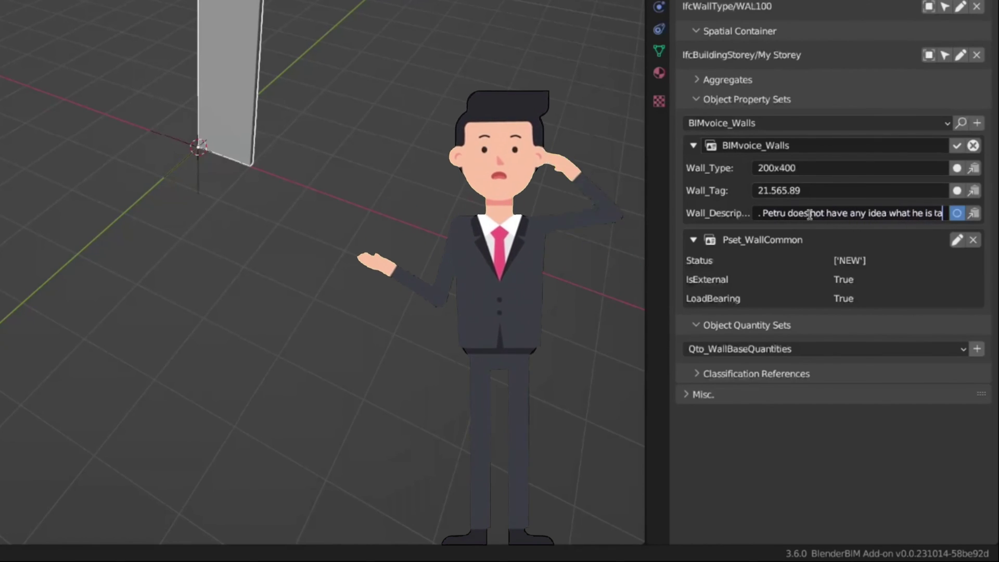
{"action": "type", "text": "lking about."}
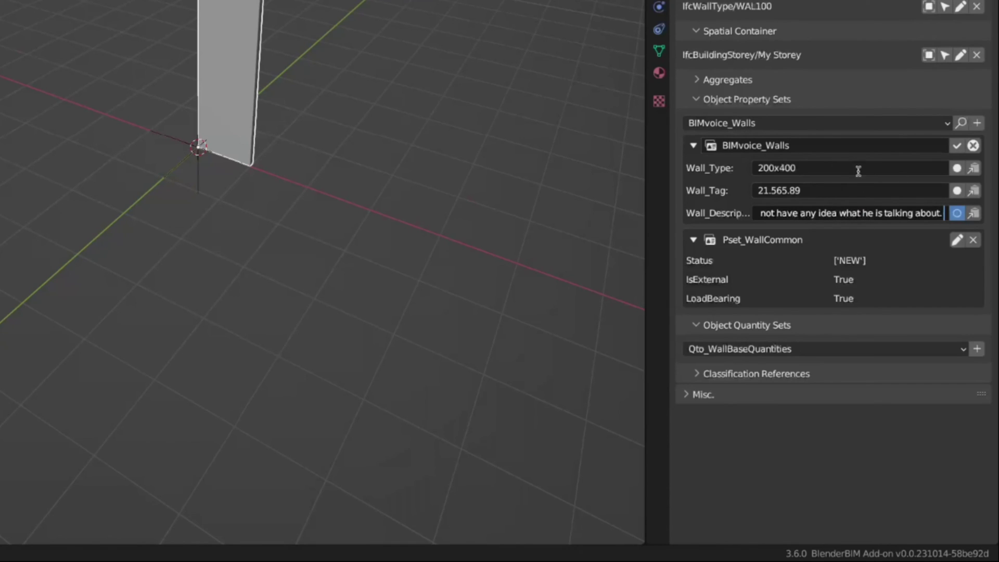
{"action": "key", "text": "Return"}
{"action": "left_click", "coordinate": [956, 145]}
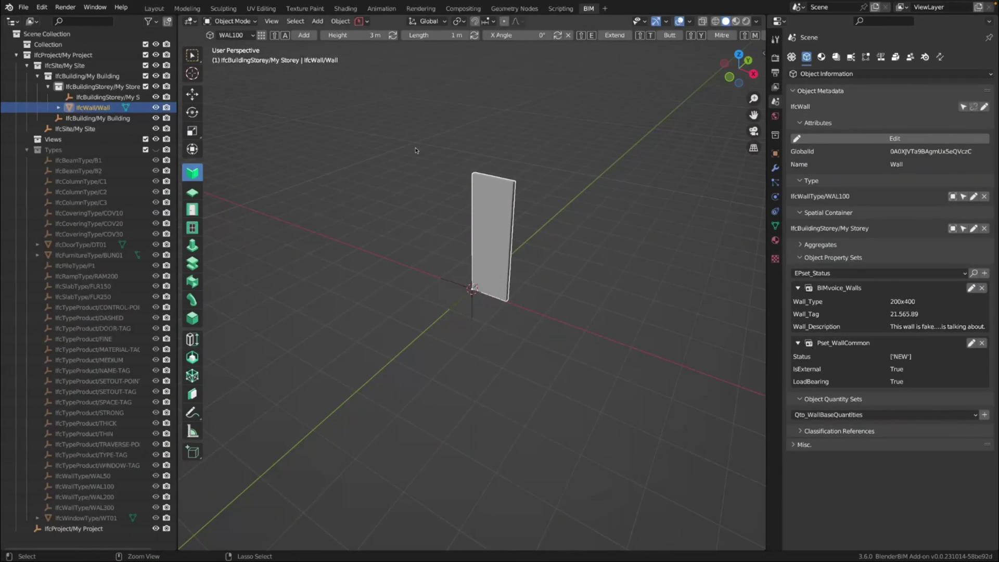
Save the IFC project, then switch to BIMcollab Zoom and reload Custom Pset.ifc to inspect the wall's BIMvoice_Walls properties.
{"action": "key", "text": "ctrl+s"}
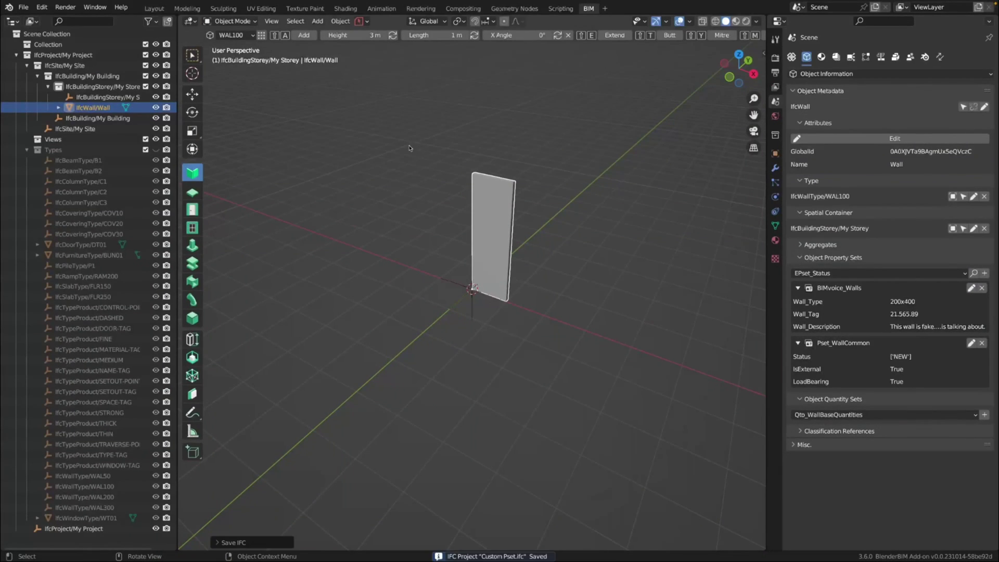
{"action": "key", "text": "alt+Tab"}
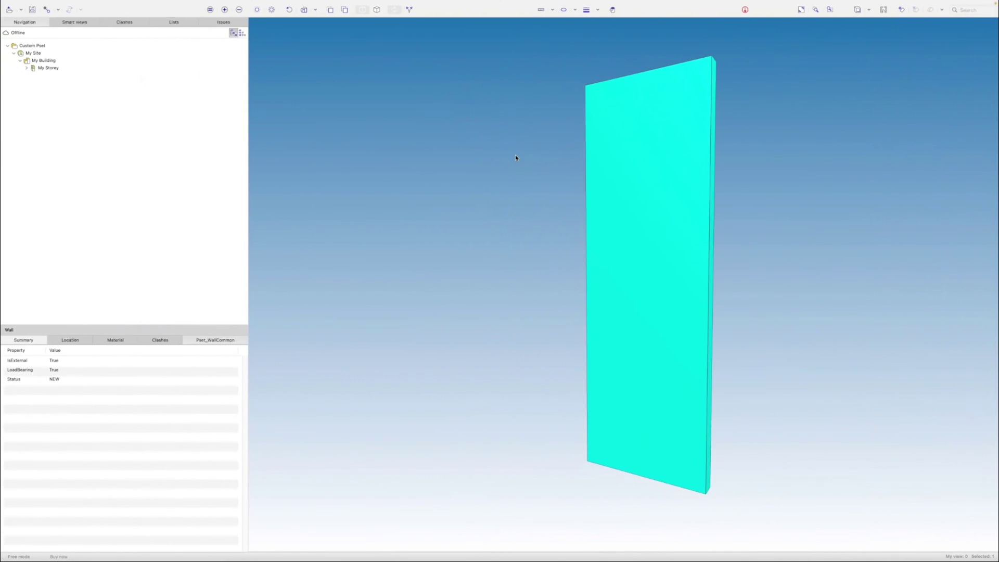
{"action": "left_click", "coordinate": [10, 10]}
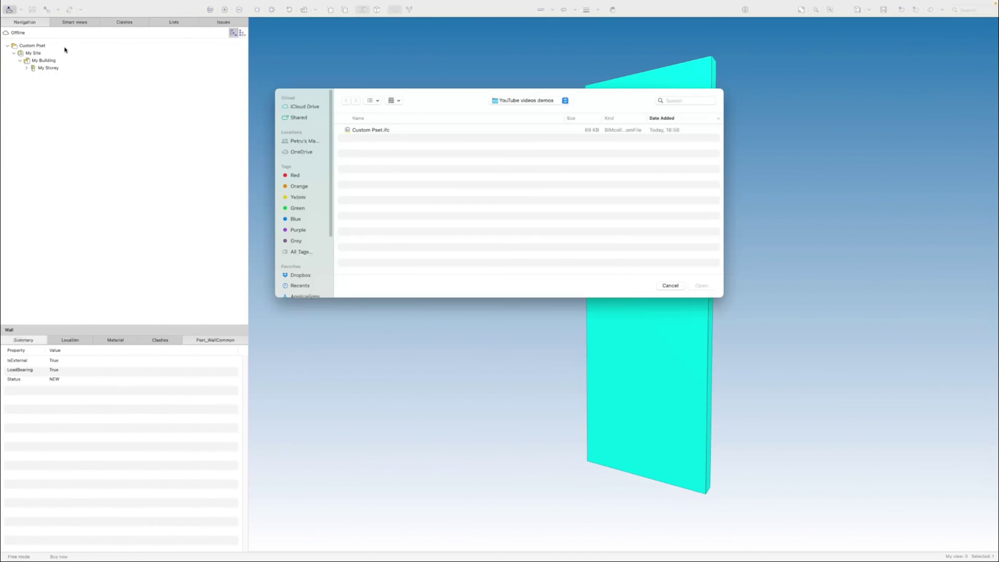
{"action": "double_click", "coordinate": [370, 130]}
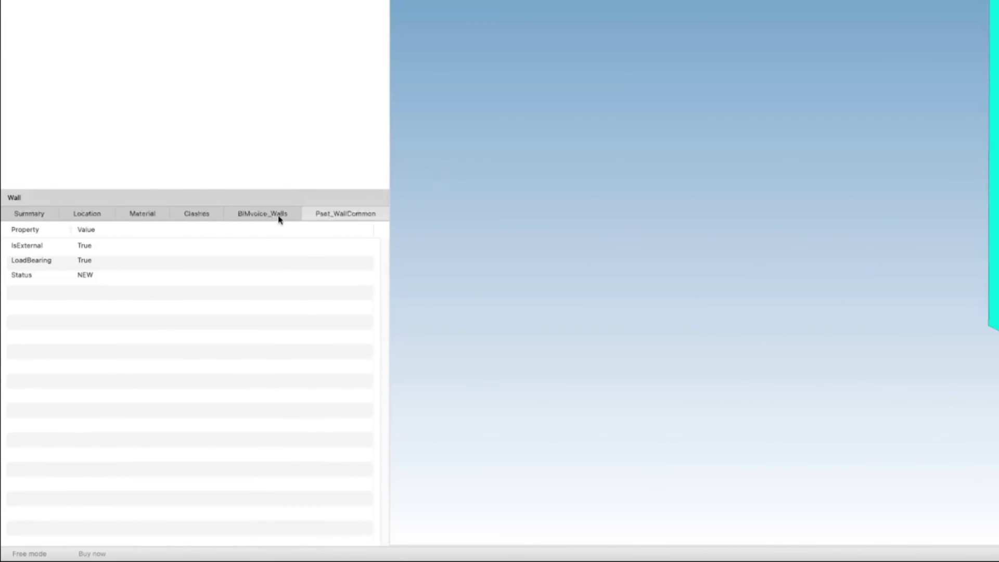
{"action": "left_click", "coordinate": [280, 218]}
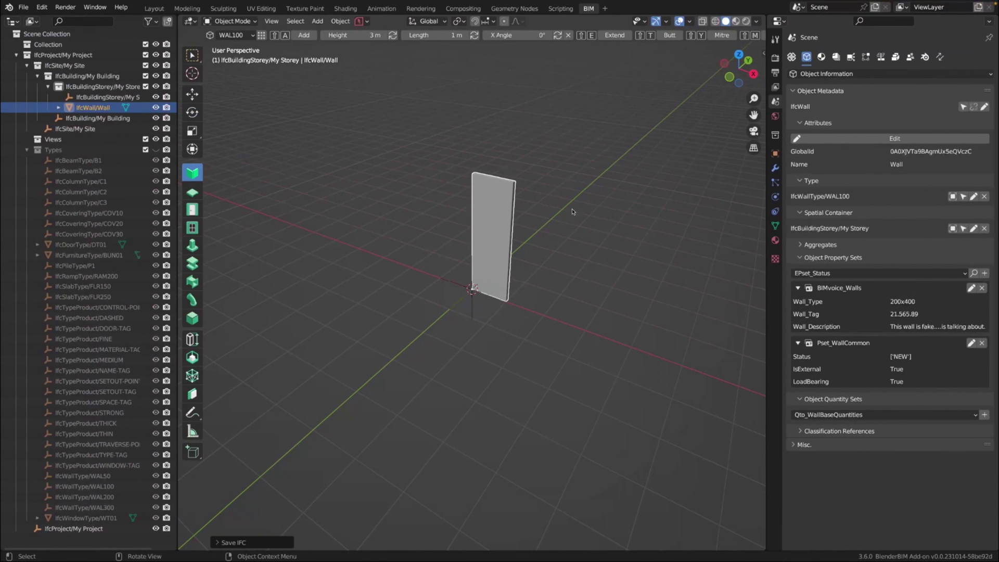
Switch back to Blender, show the Property Set Templates in the project overview and widen the properties area slightly.
{"action": "left_click", "coordinate": [791, 56]}
{"action": "scroll", "coordinate": [868, 279], "scroll_direction": "down", "scroll_amount": 3}
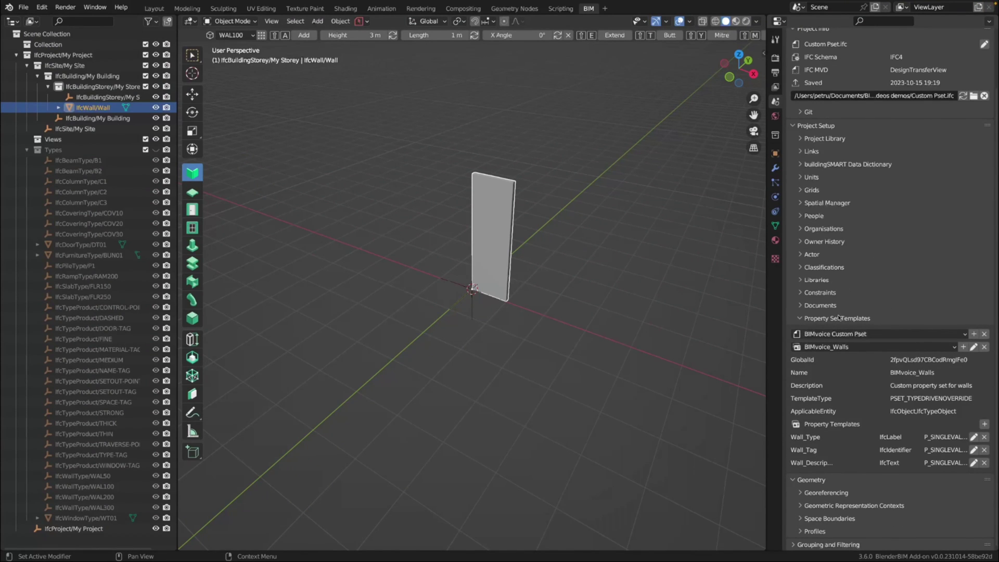
{"action": "left_click_drag", "start_coordinate": [766, 287], "coordinate": [752, 287]}
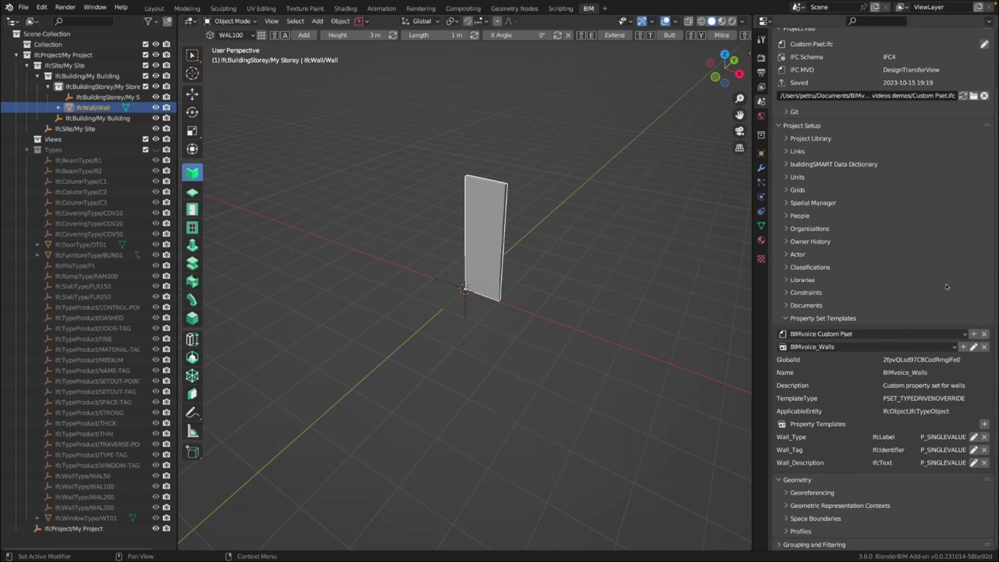